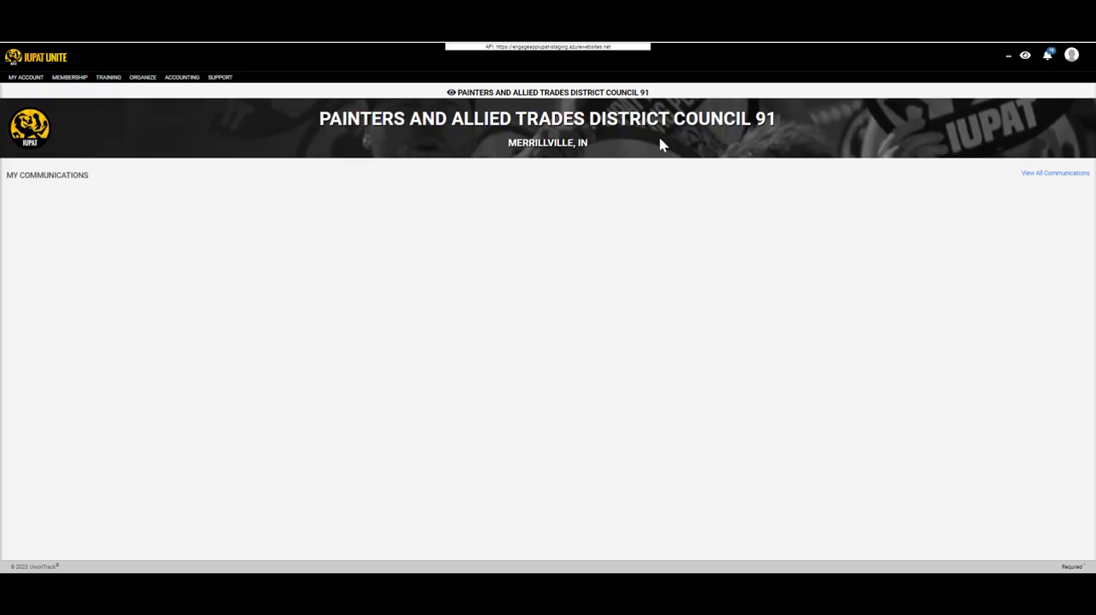
Open the Bulk Suspensions page under Accounting and list the suspension candidates for organization LU 80.
click(219, 81)
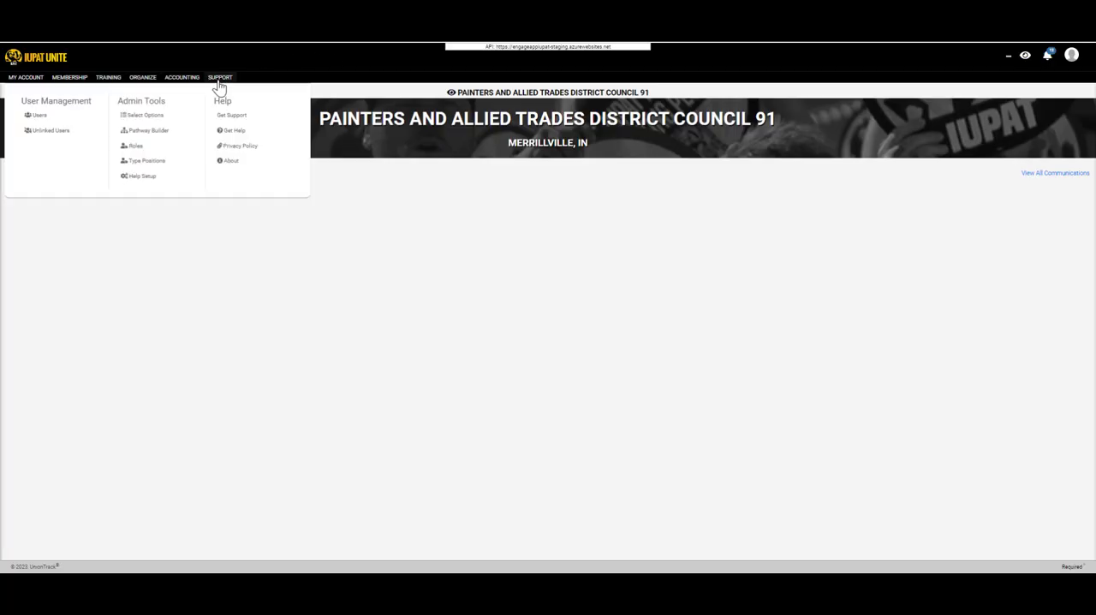
click(181, 78)
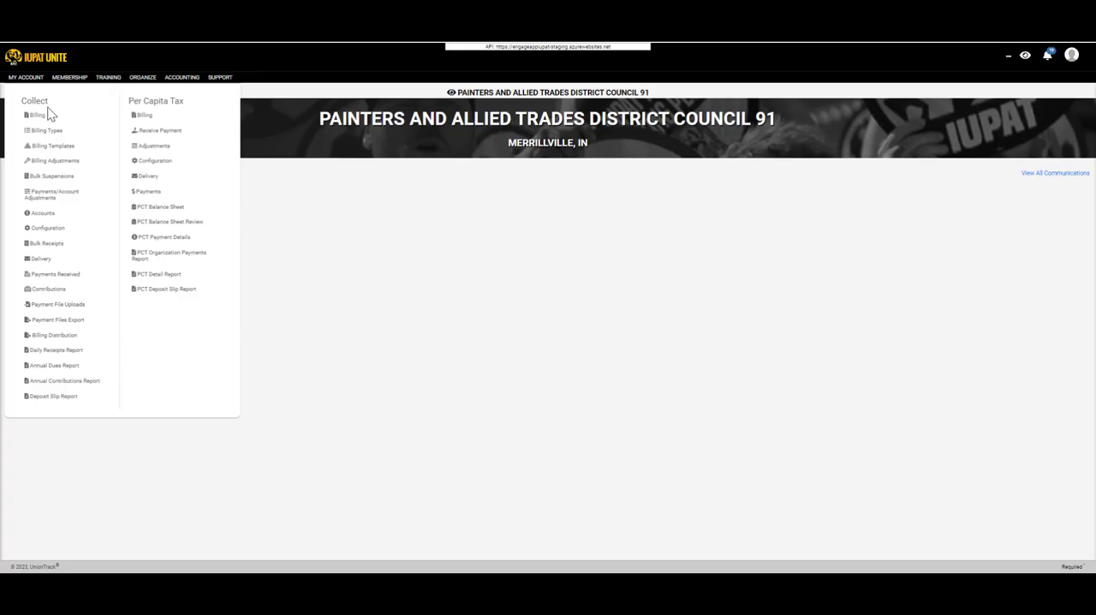
click(63, 187)
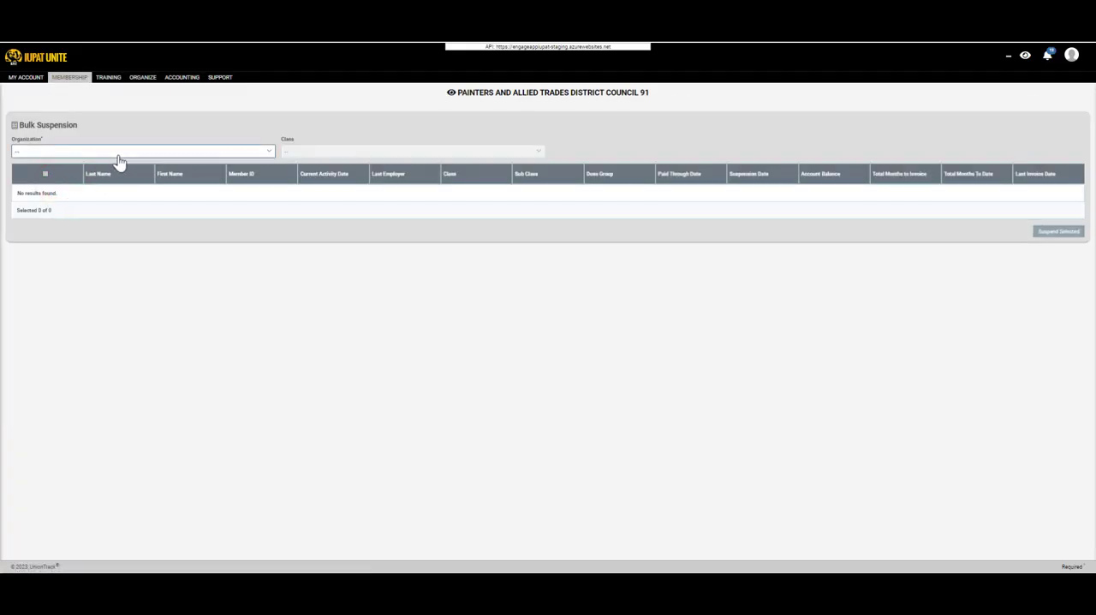
click(124, 153)
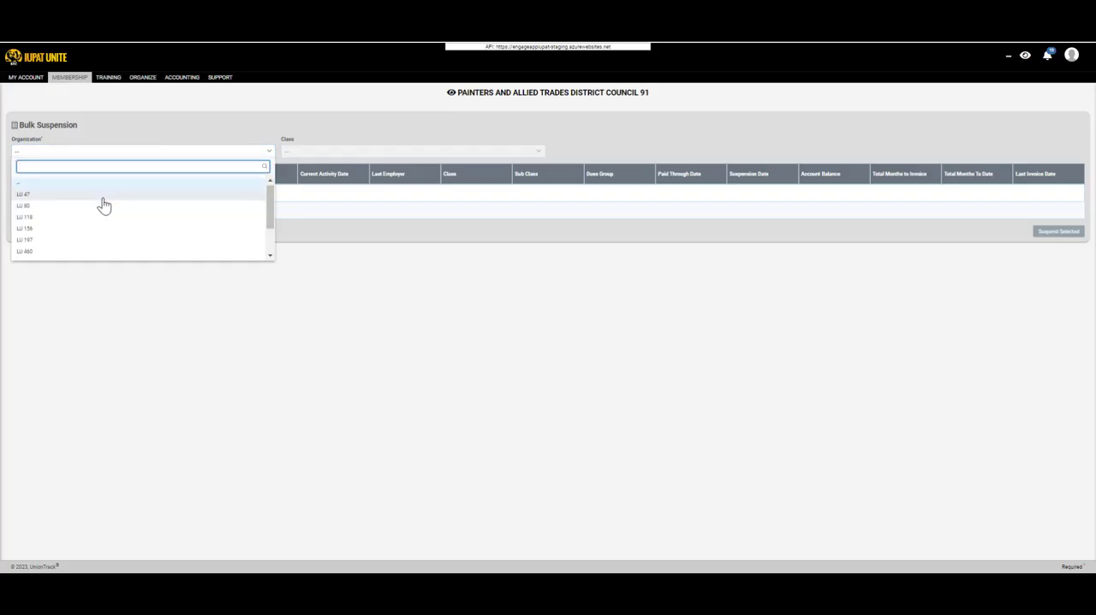
scroll(96, 202, down, 3)
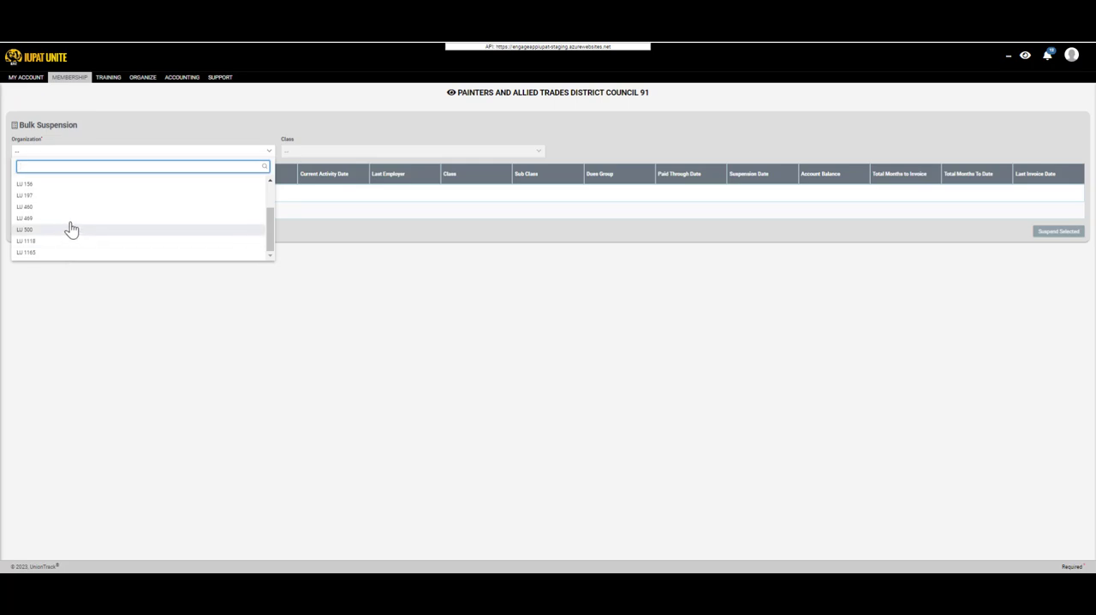
scroll(77, 211, up, 4)
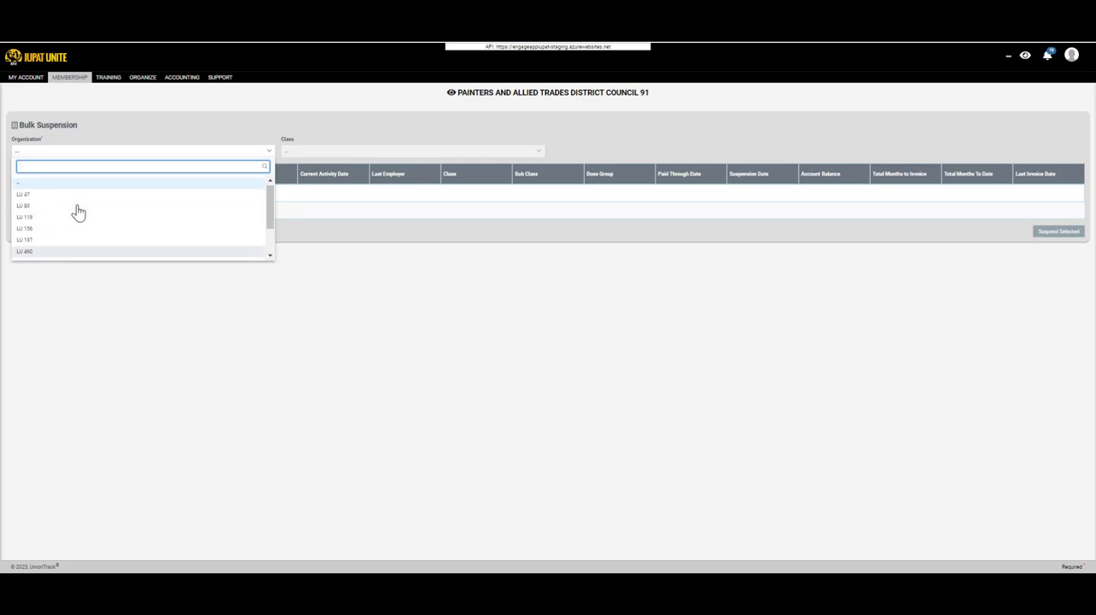
click(73, 208)
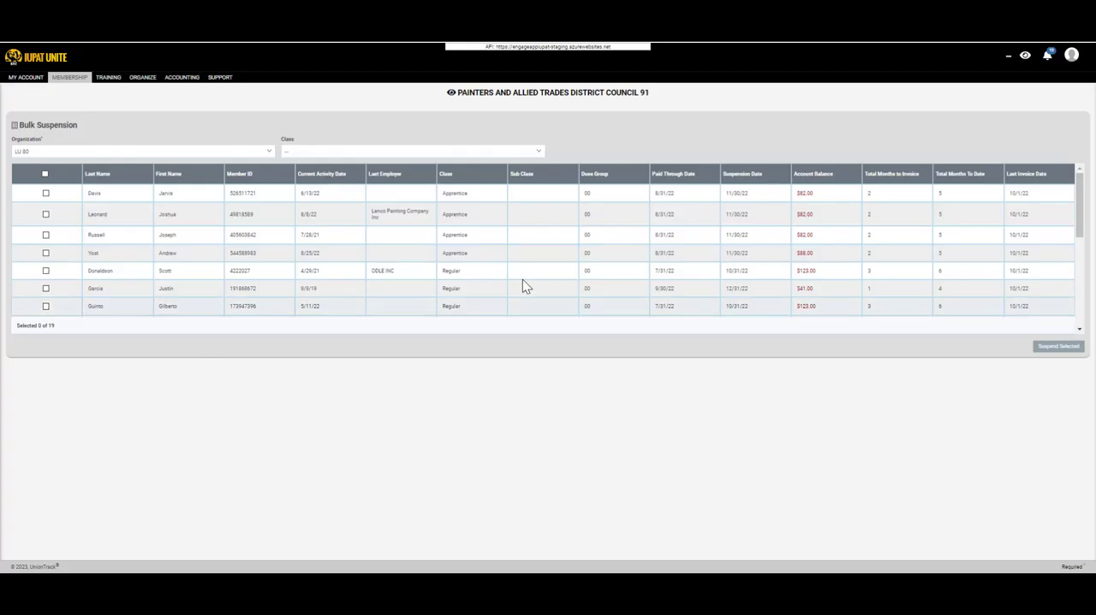
scroll(257, 265, down, 3)
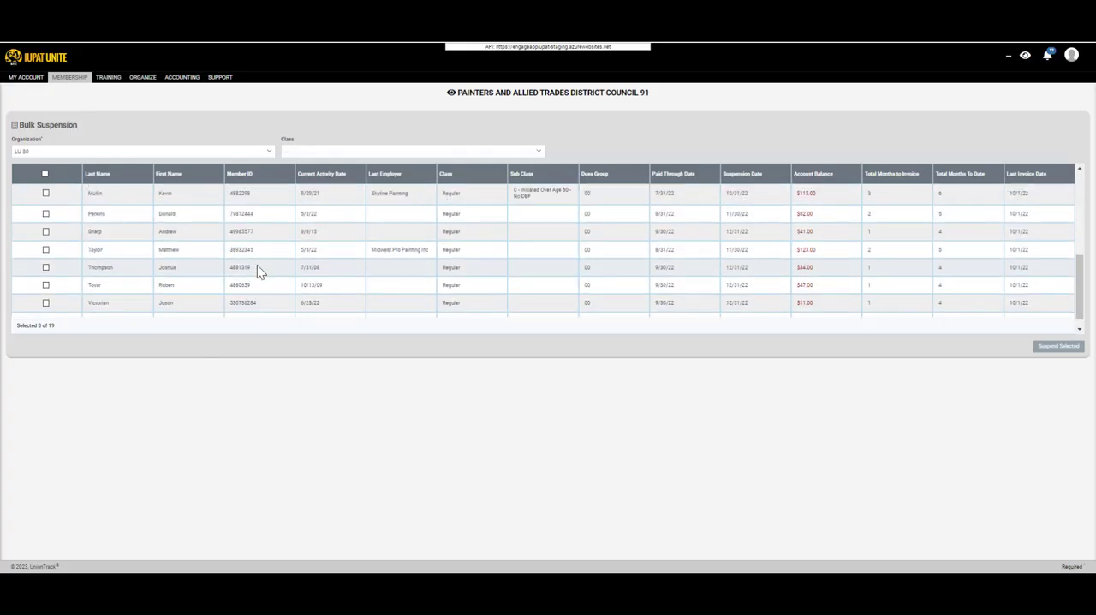
scroll(261, 283, up, 3)
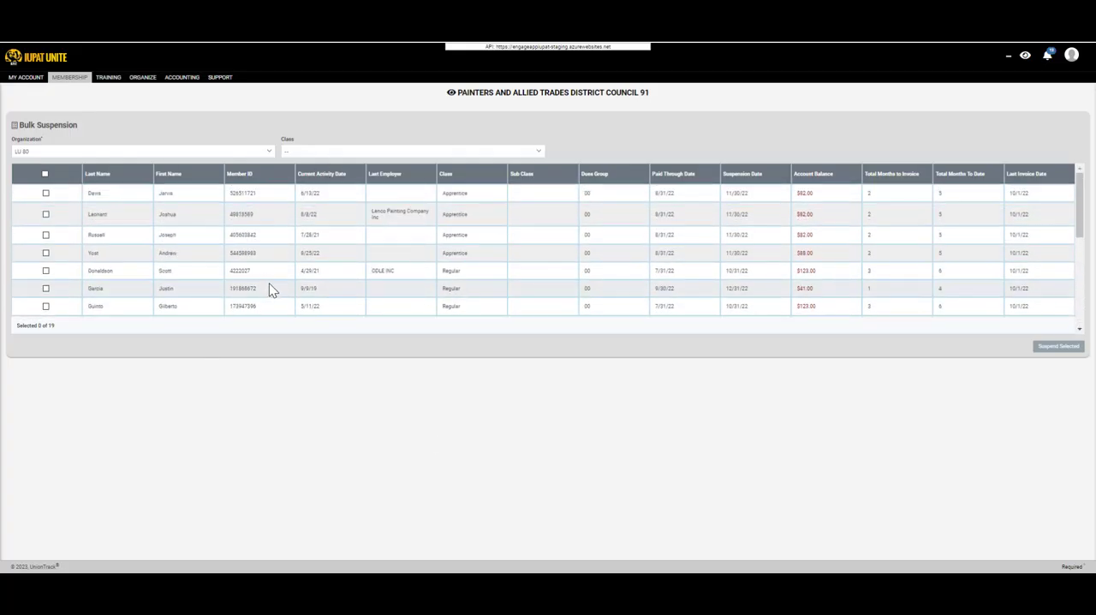
Filter the bulk suspension list by the Apprentice class and reset the class filter to blank.
click(362, 154)
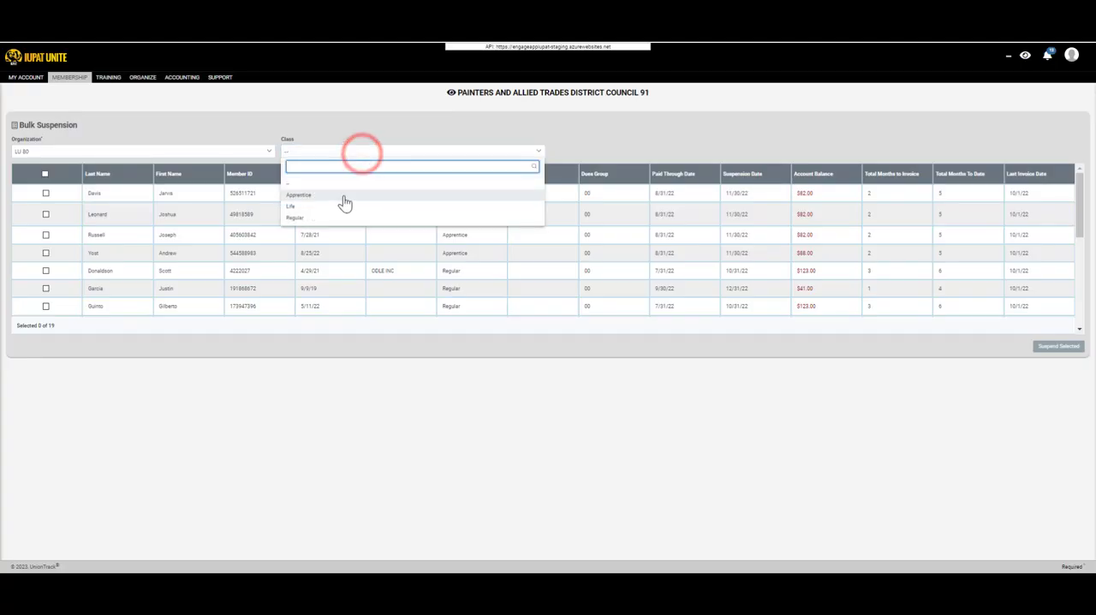
click(343, 196)
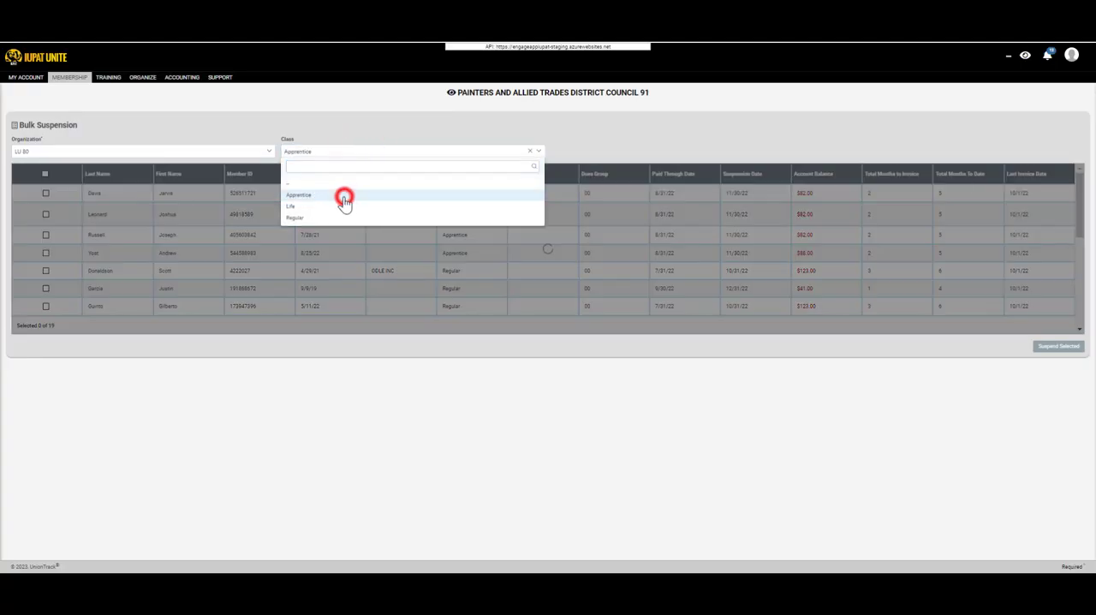
click(330, 154)
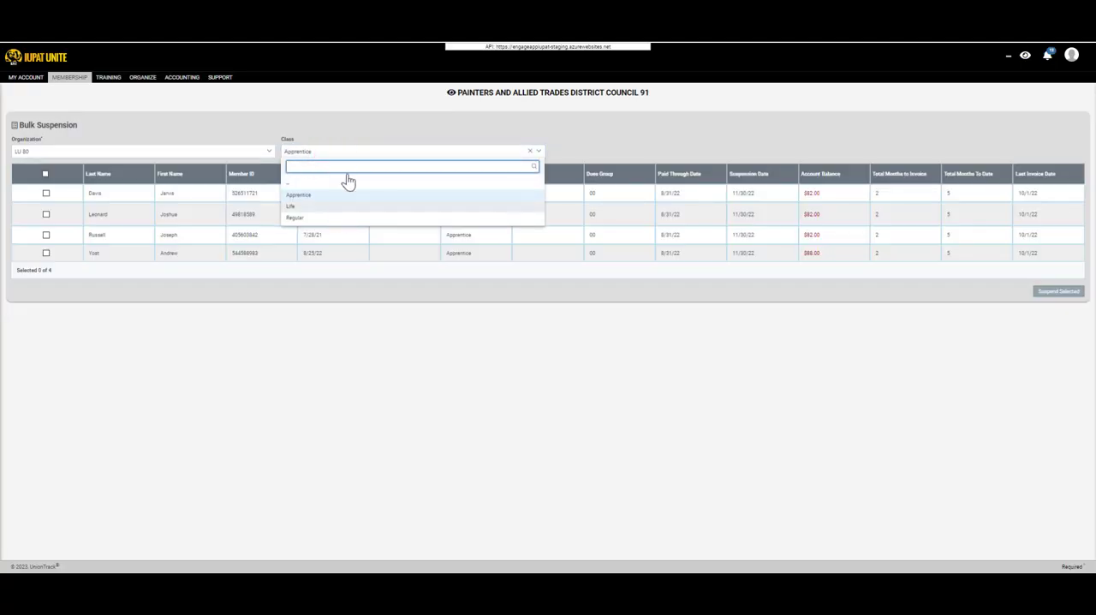
click(316, 184)
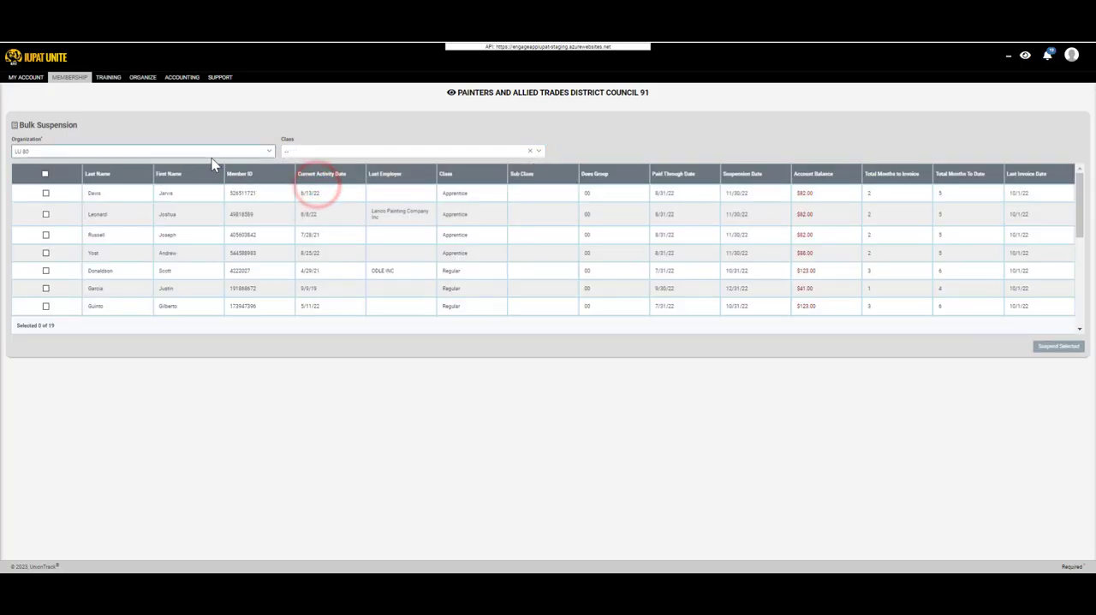
scroll(131, 259, down, 5)
scroll(131, 257, up, 5)
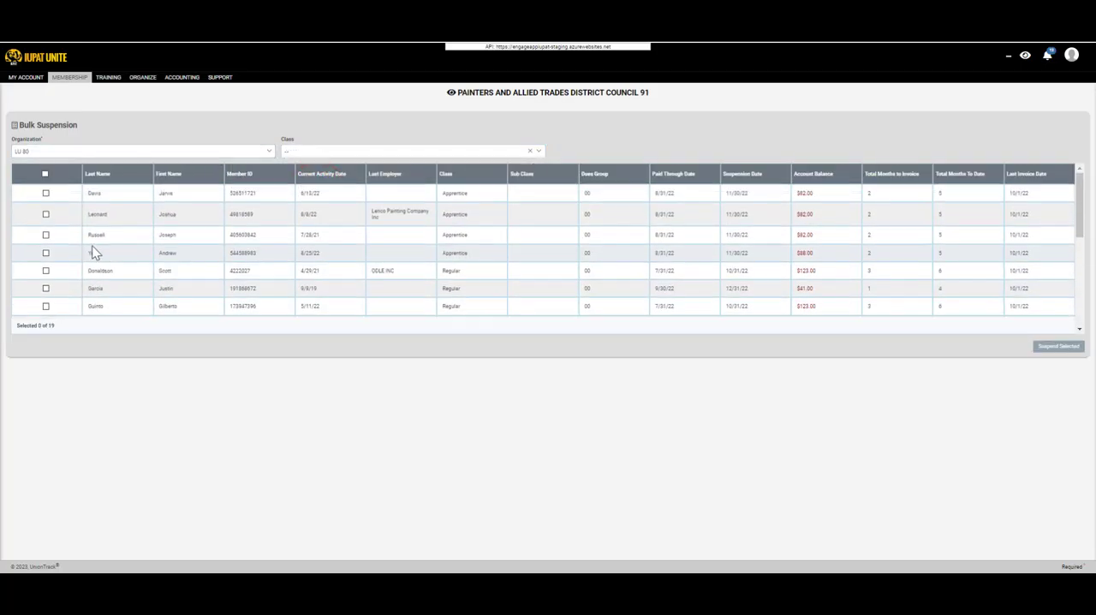
Select every member in the LU 80 bulk suspension list.
click(44, 198)
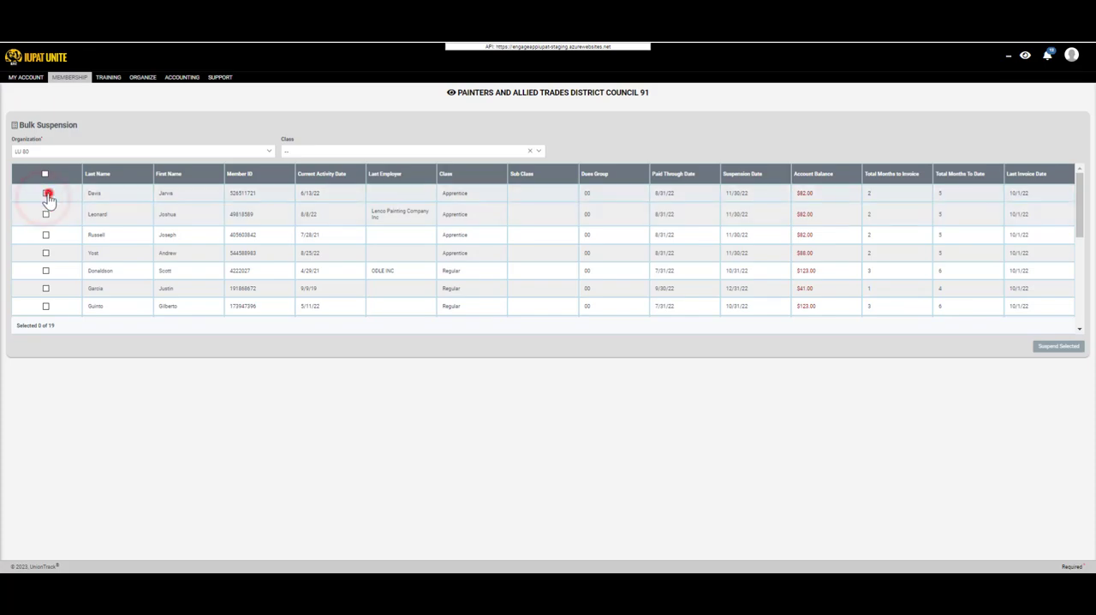
click(48, 213)
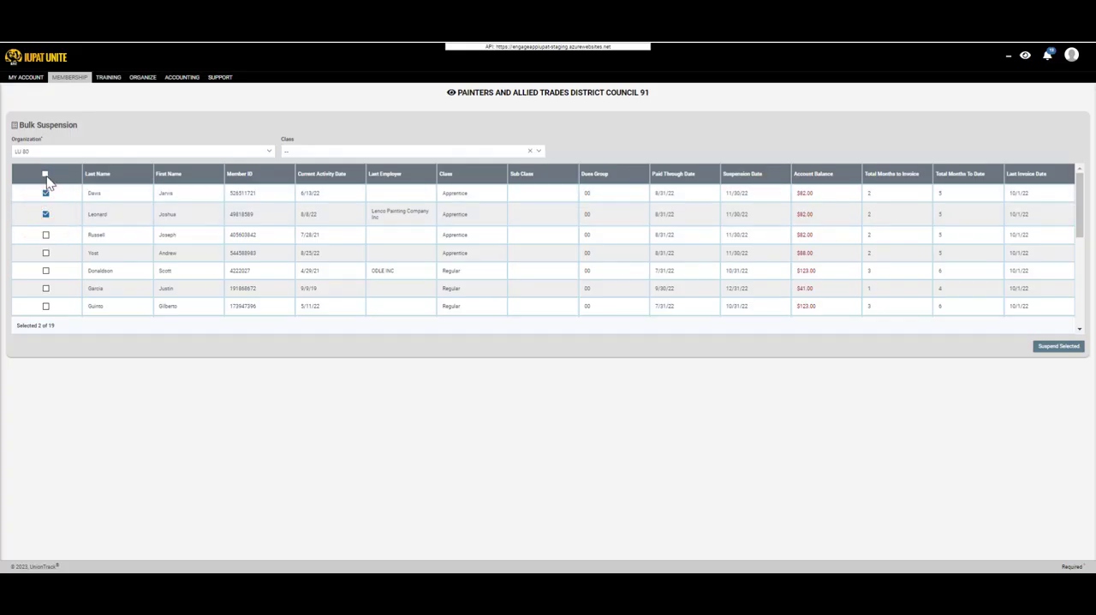
click(44, 175)
scroll(36, 240, down, 3)
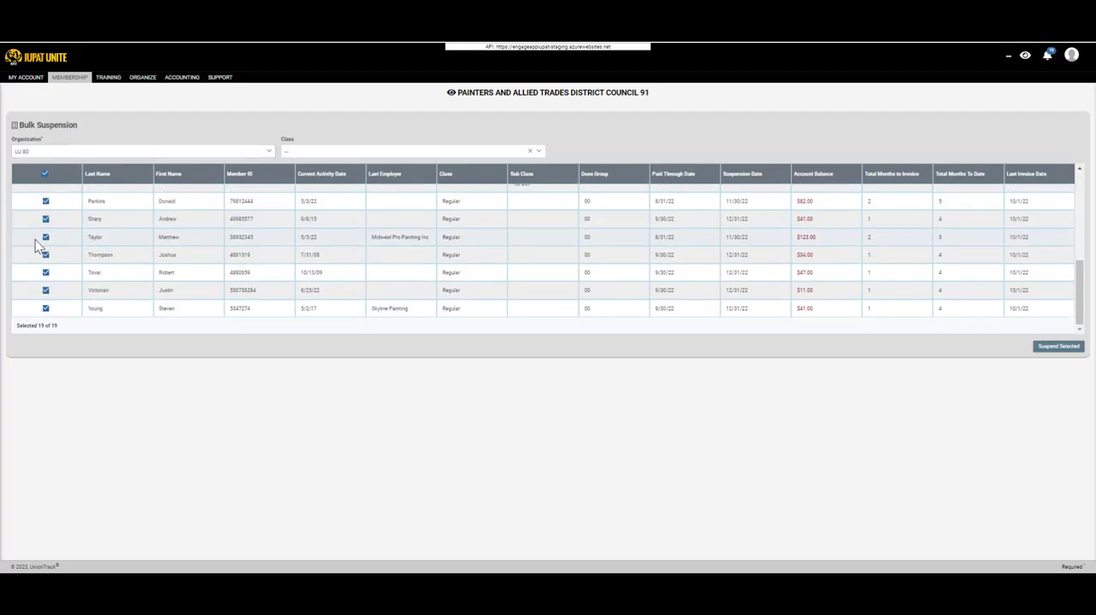
scroll(51, 244, up, 5)
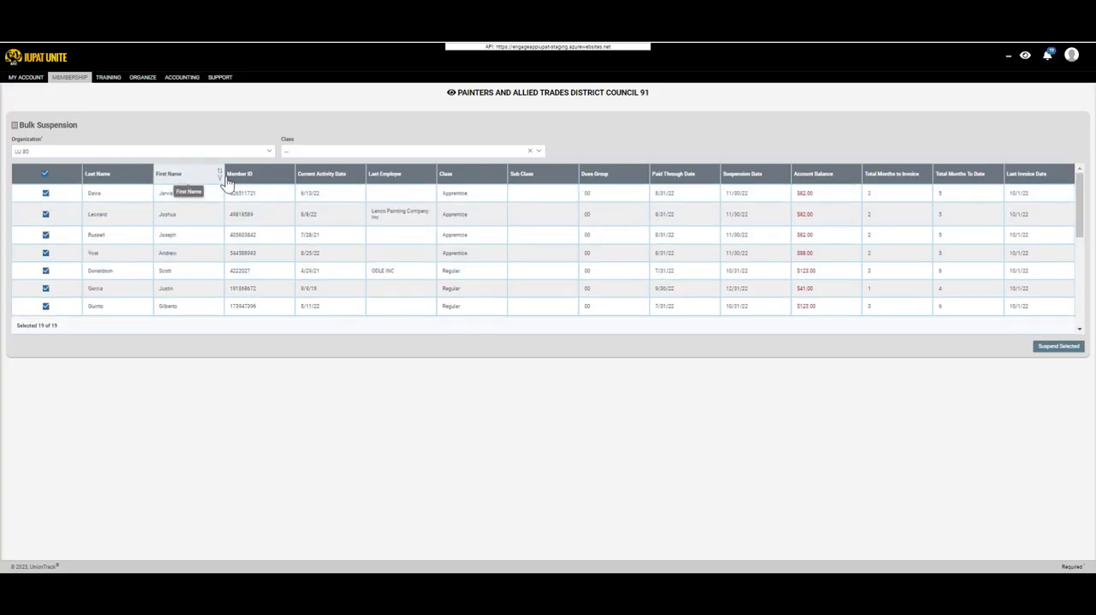
Sort the suspension list by current activity date in both directions, and finally by paid through date in ascending order.
click(362, 176)
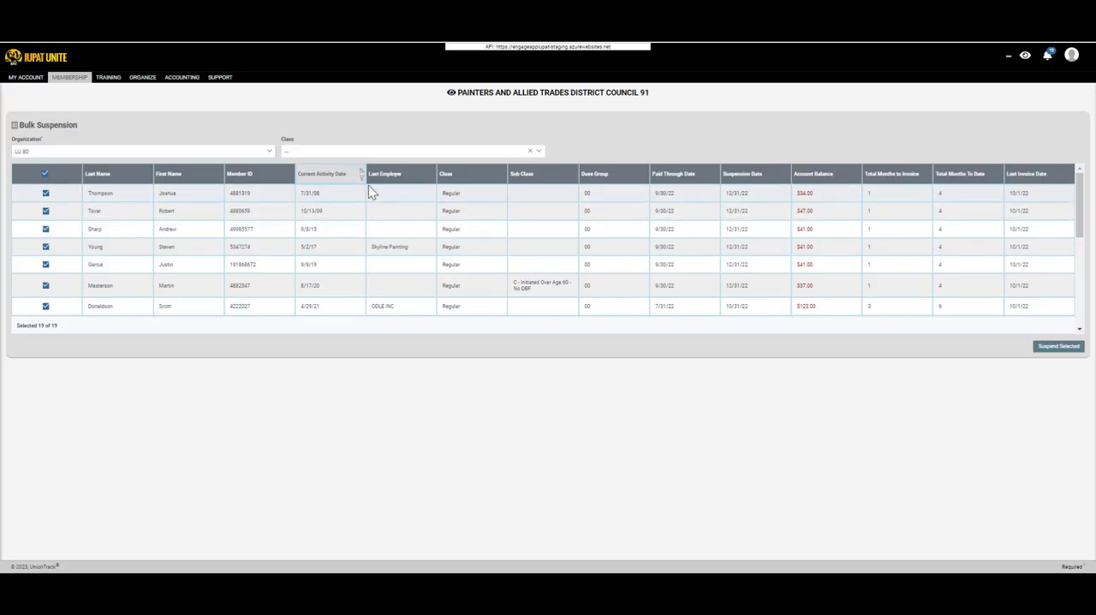
click(362, 174)
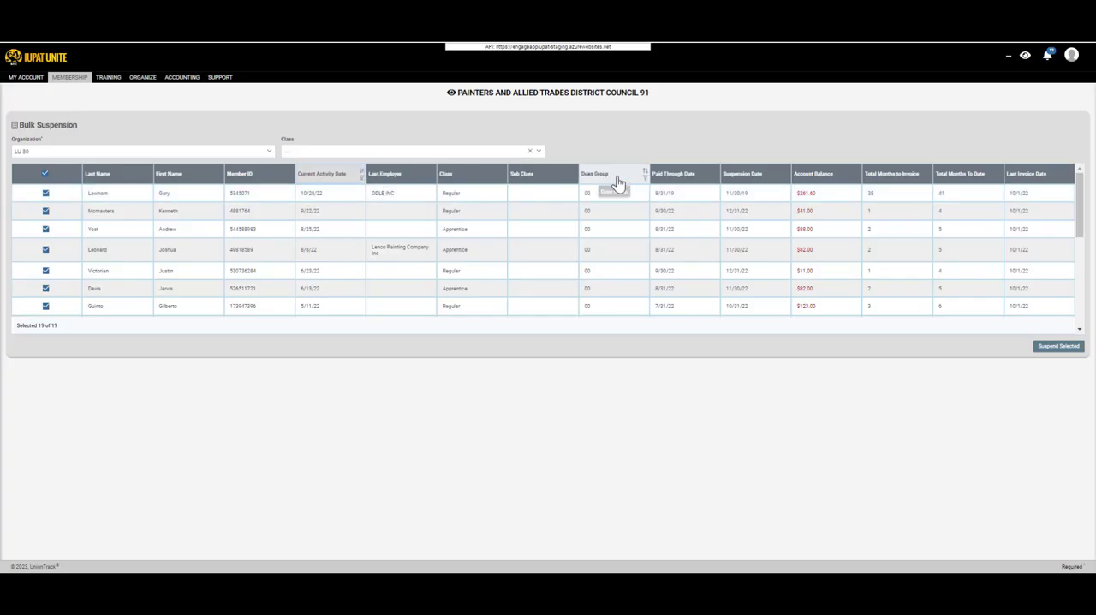
click(715, 173)
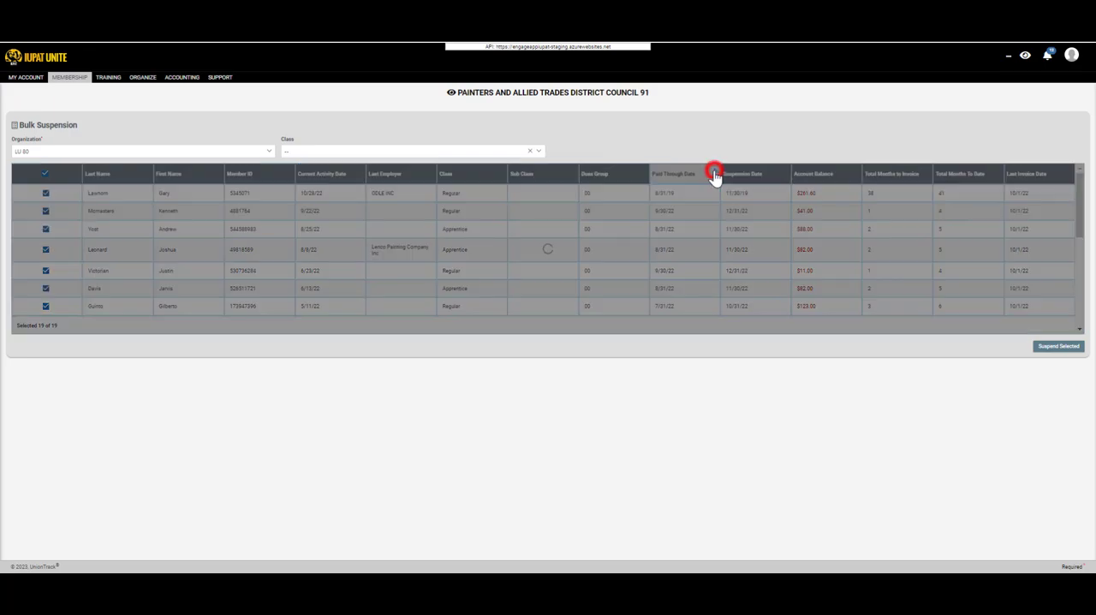
Open the Member ID column's filter options and close them without applying a filter.
click(433, 176)
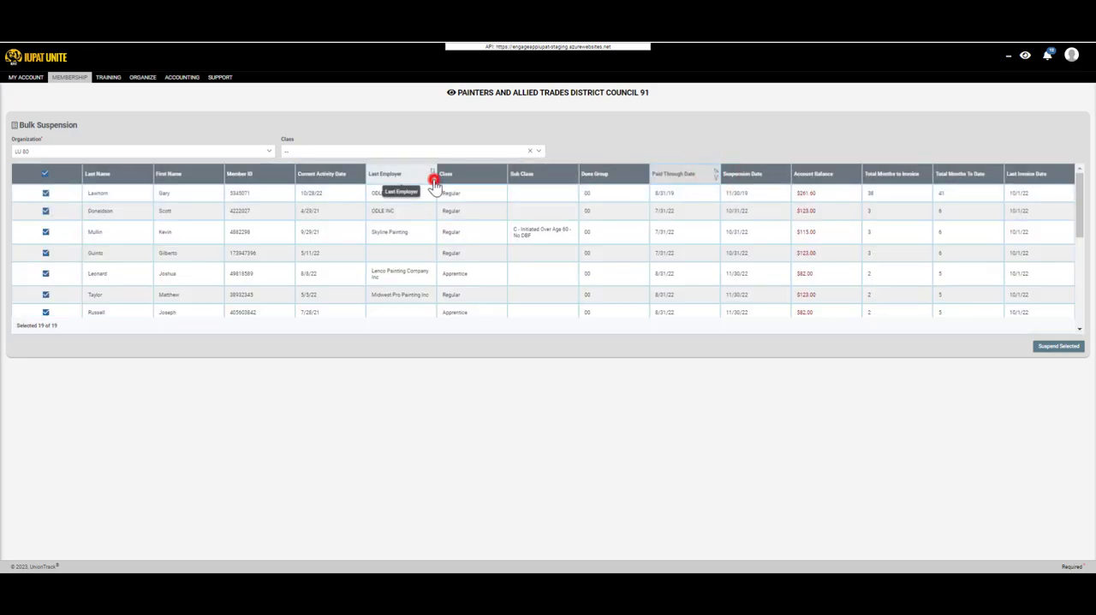
click(290, 174)
click(326, 207)
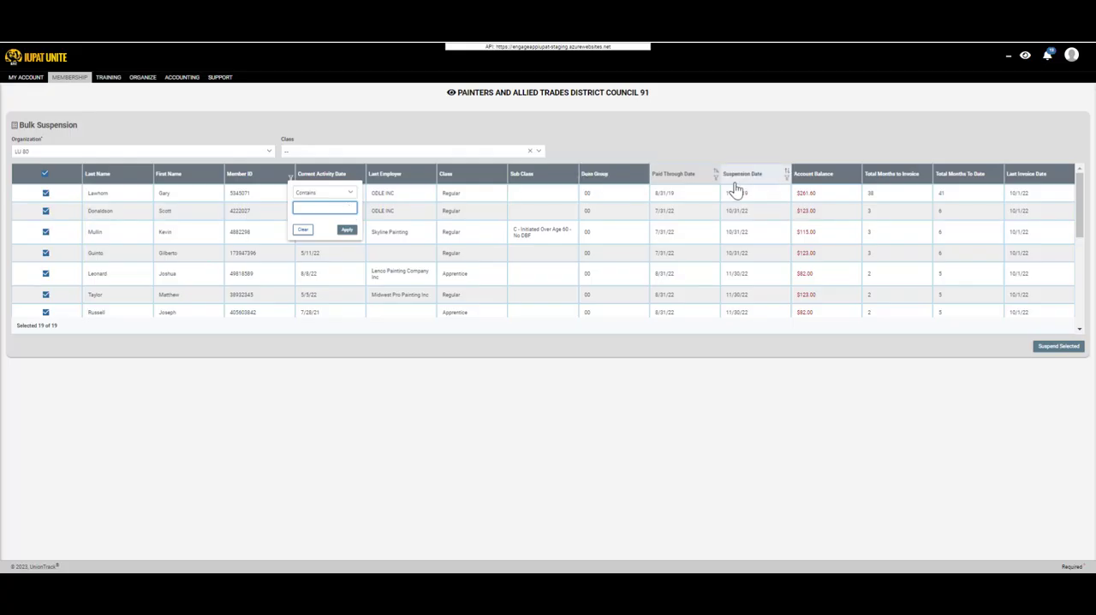
click(743, 147)
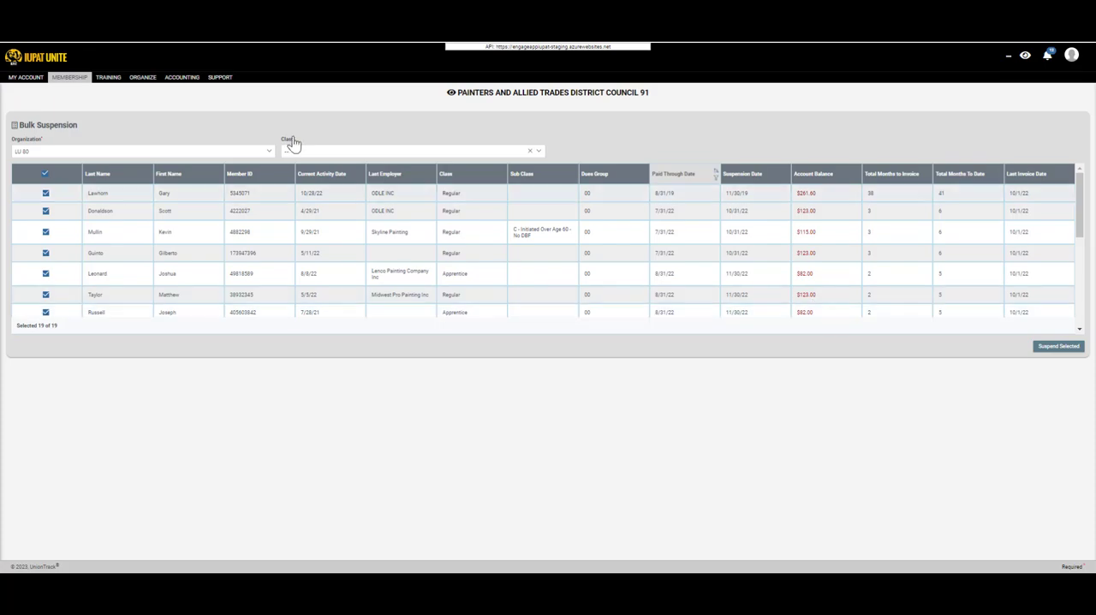
Open the Billing page in the Collect section of Accounting and set the organization to LU 80.
click(221, 78)
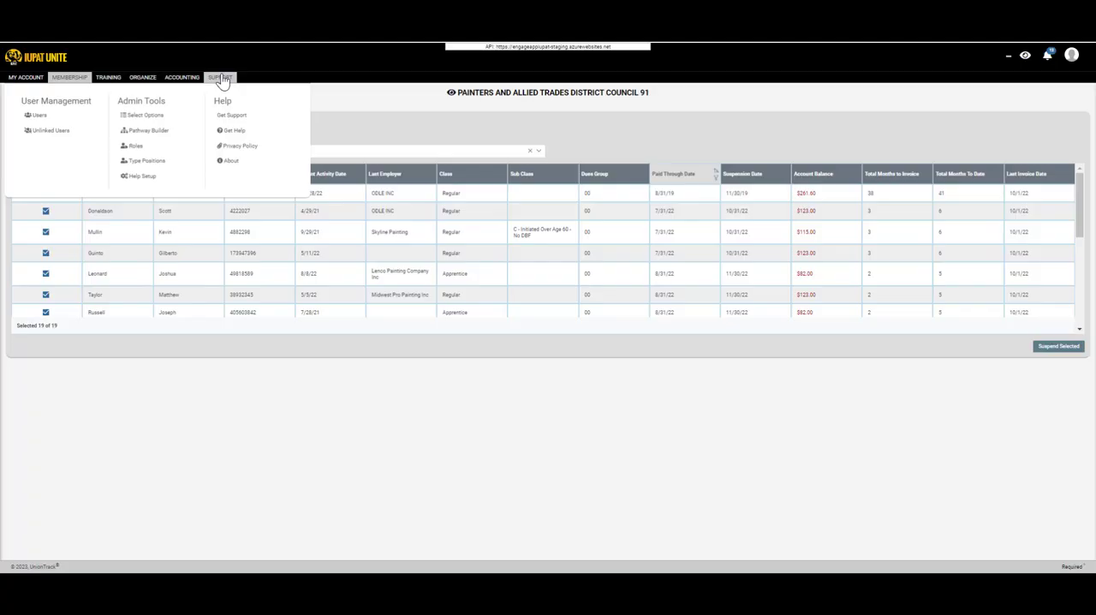
mouse_move(189, 80)
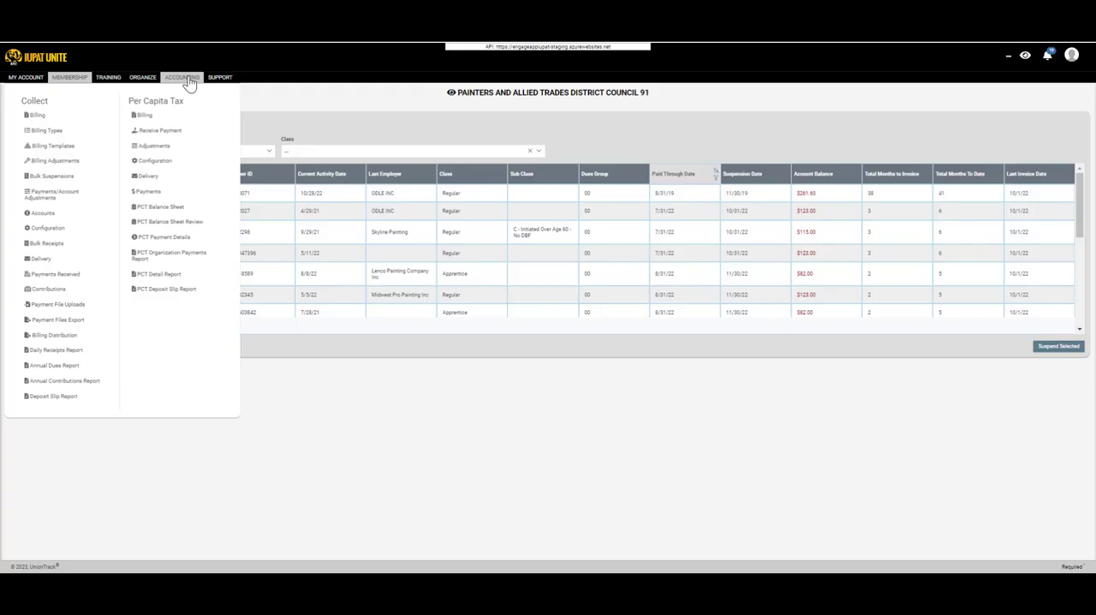
click(49, 116)
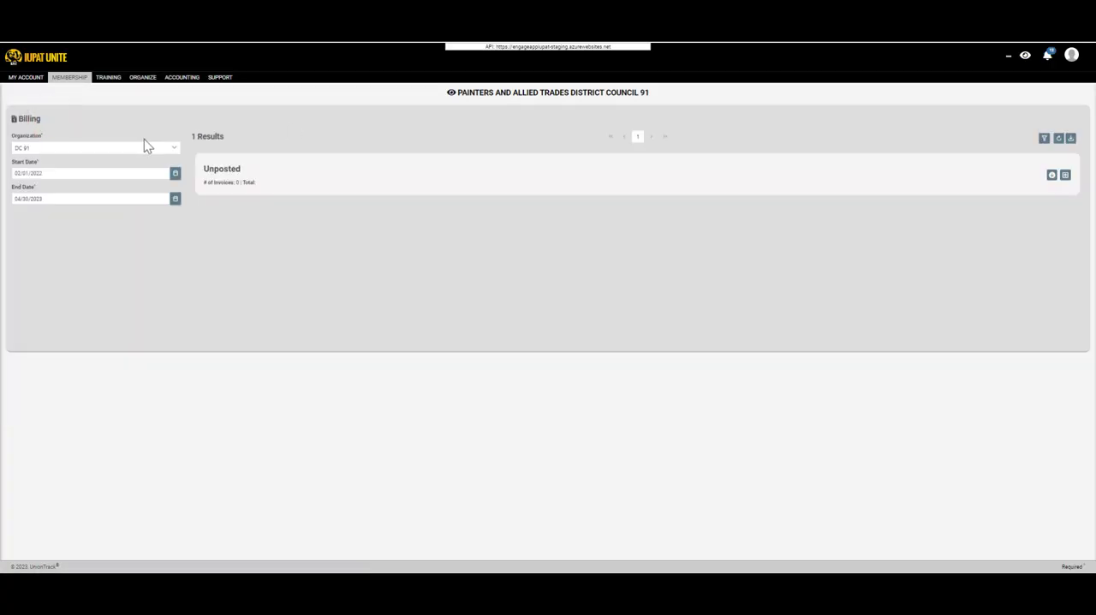
click(142, 145)
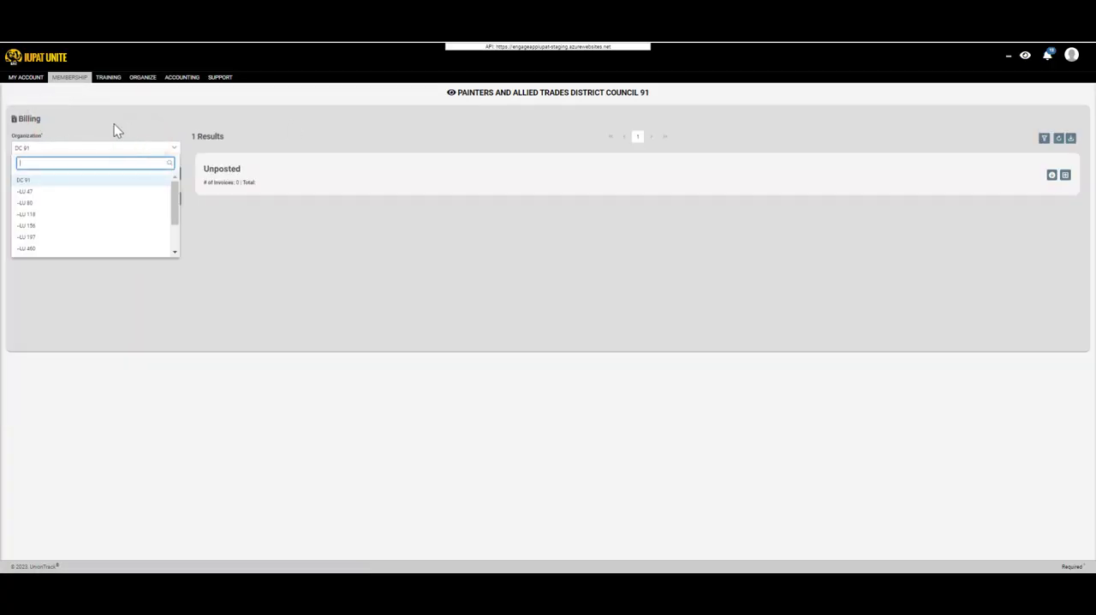
click(69, 203)
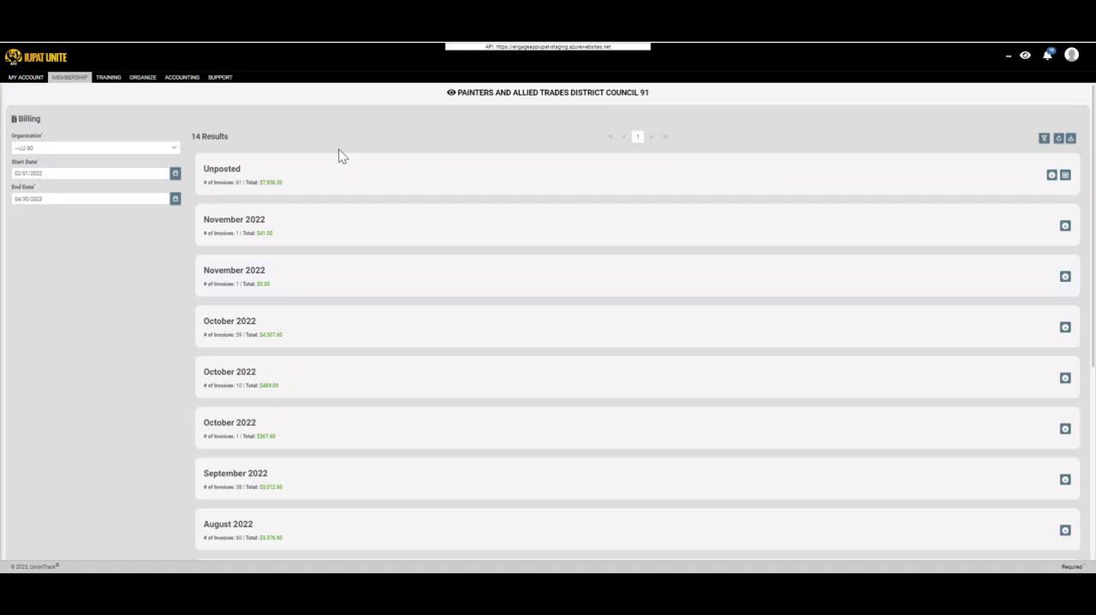
Review LU 80's unposted billing batch and the monthly batches from November 2022 back to February 2022.
scroll(338, 244, down, 4)
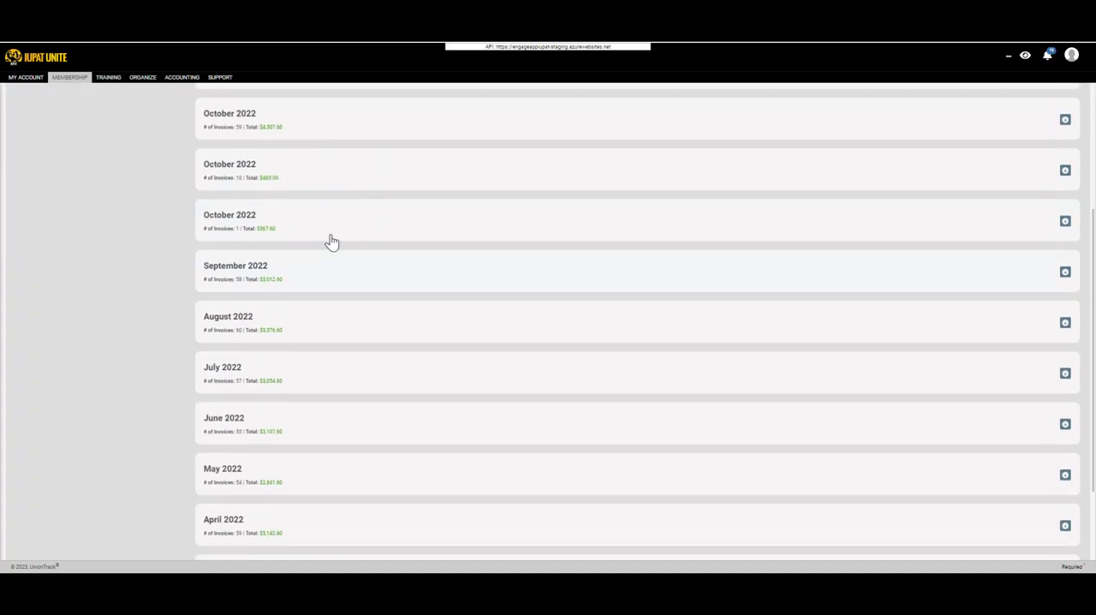
scroll(330, 283, up, 5)
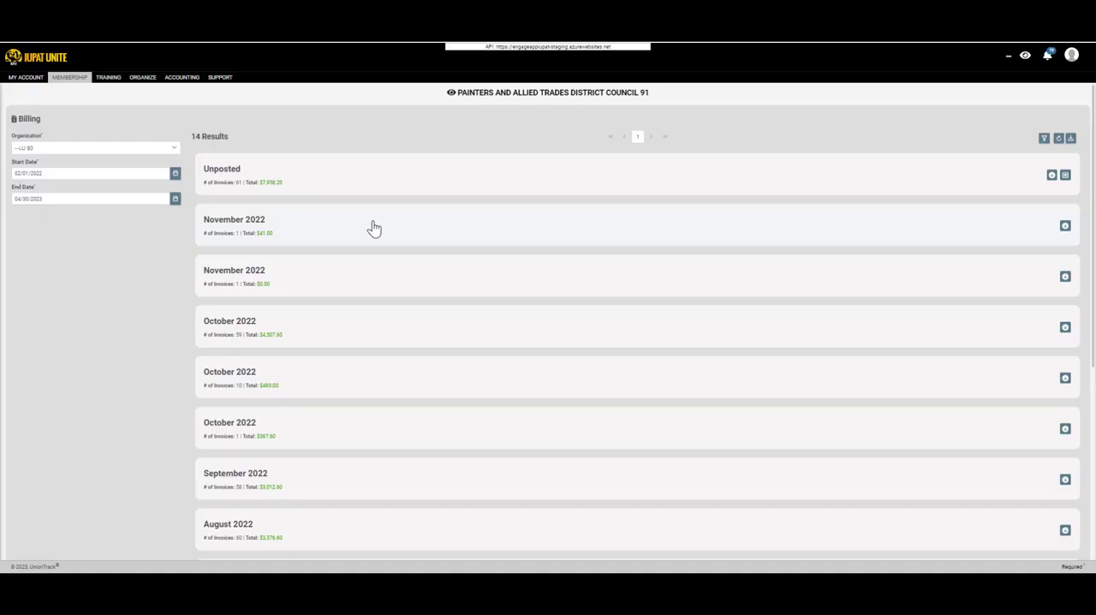
scroll(359, 231, down, 4)
scroll(365, 235, up, 3)
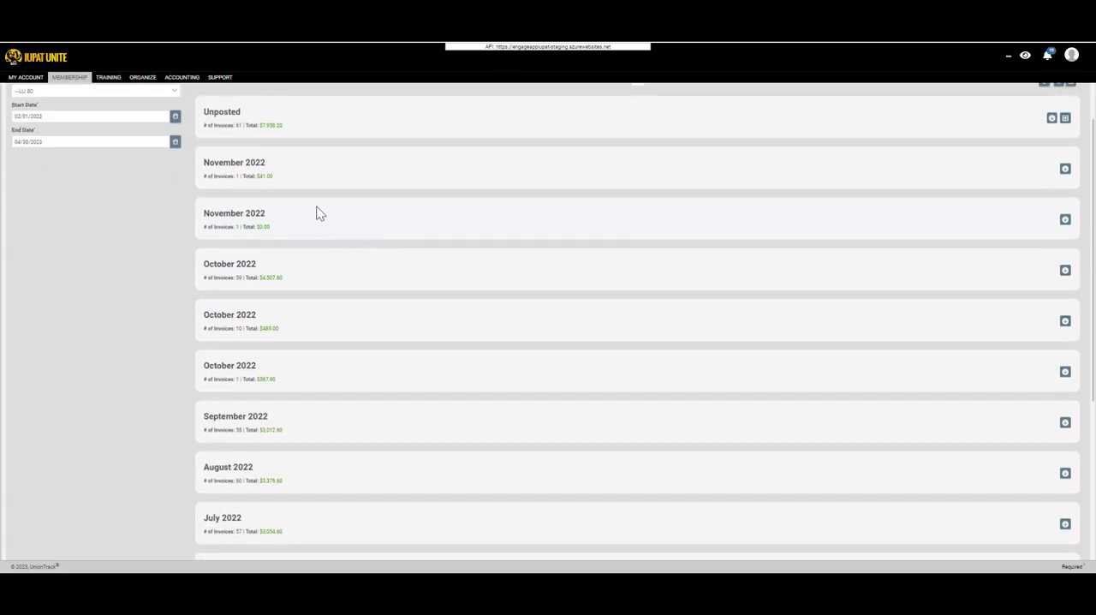
scroll(256, 257, down, 3)
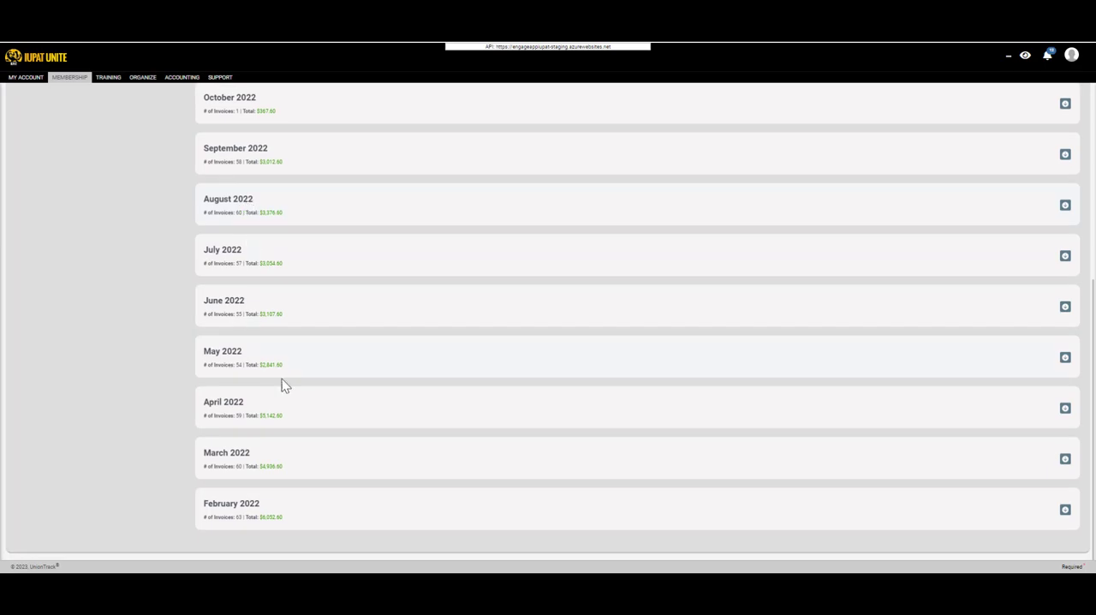
scroll(286, 308, up, 4)
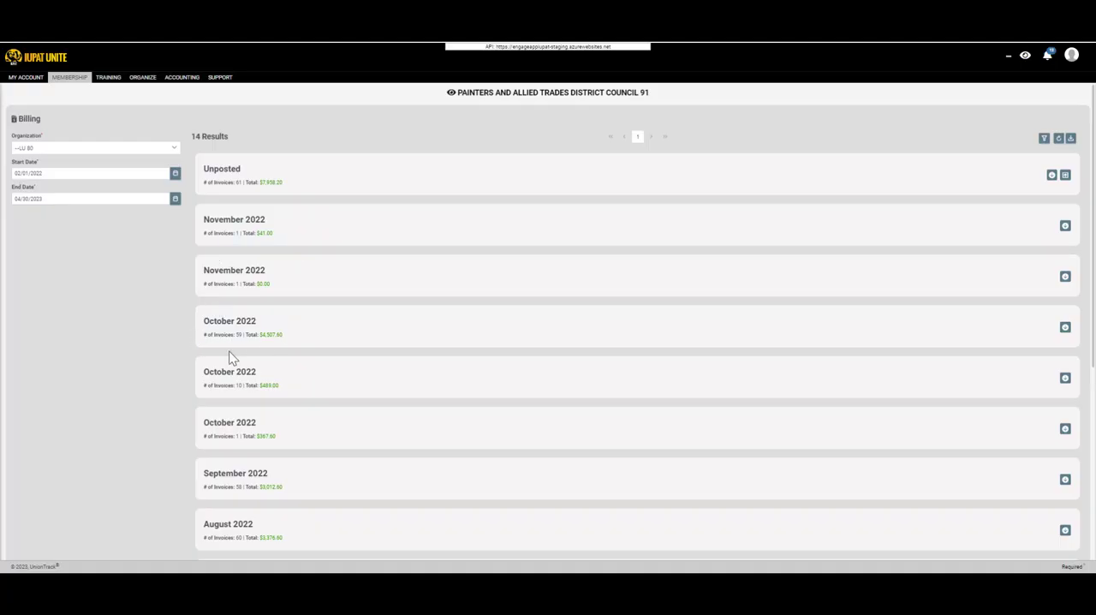
scroll(251, 360, down, 3)
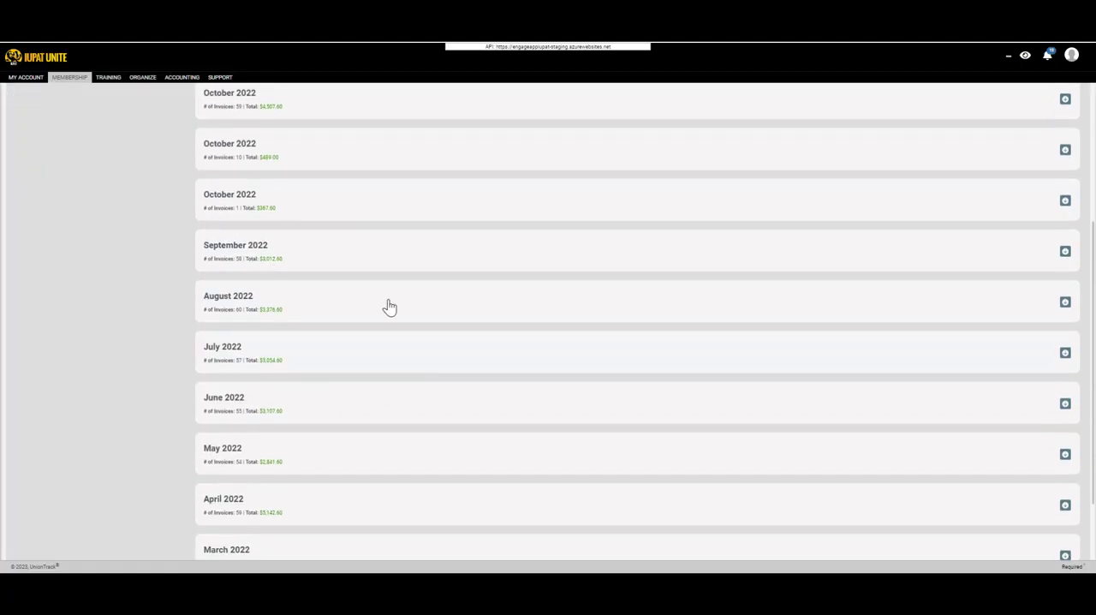
Expand LU 80's unposted billing batch and look over its individual invoices.
scroll(386, 308, down, 2)
scroll(267, 412, up, 5)
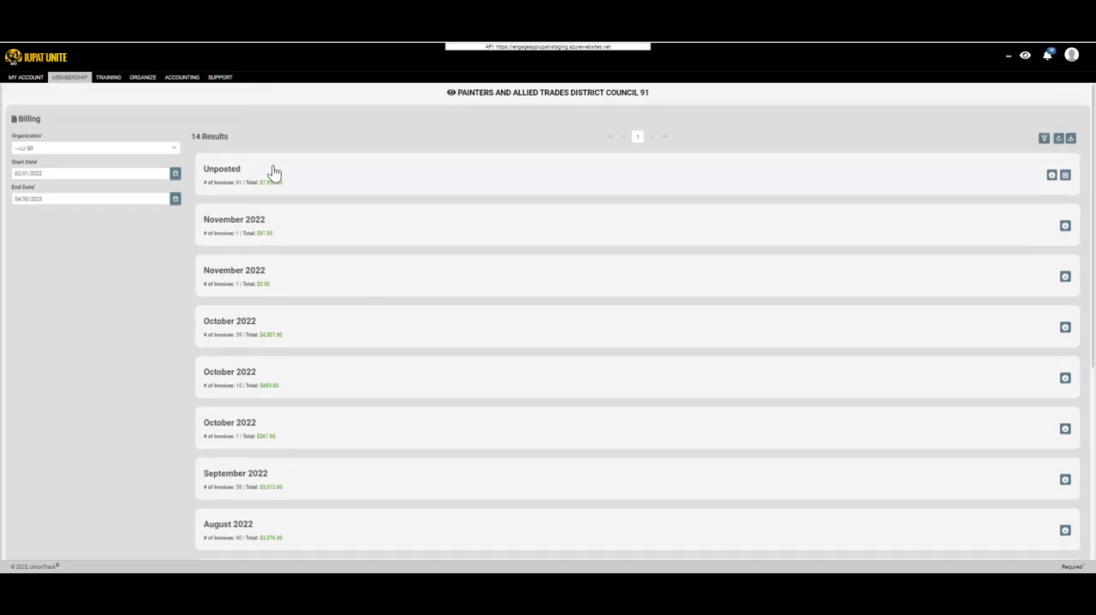
click(273, 171)
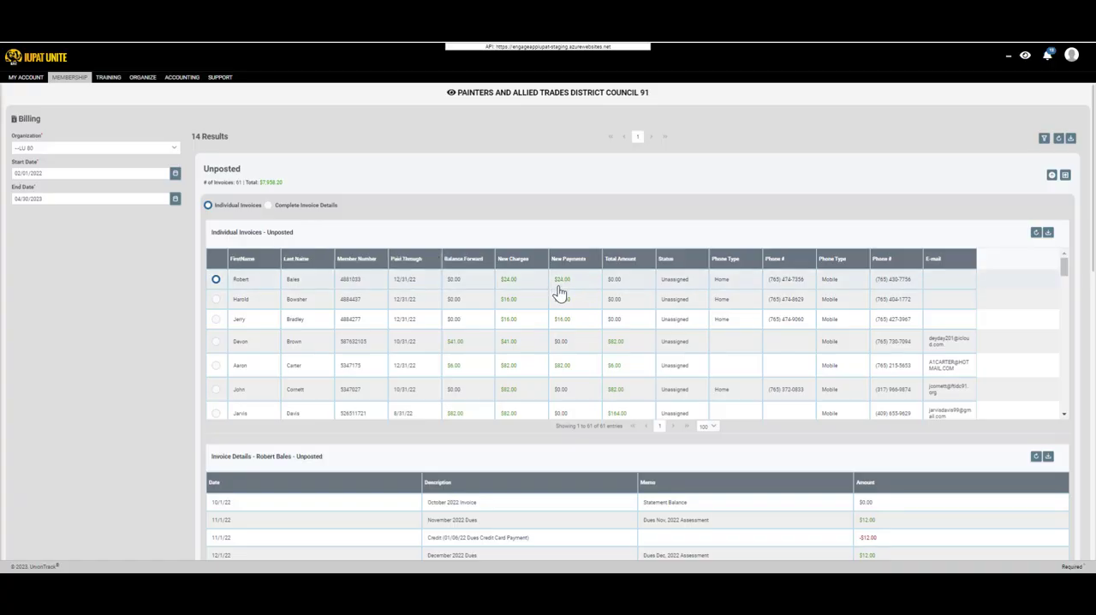
scroll(501, 288, down, 1)
scroll(543, 348, up, 1)
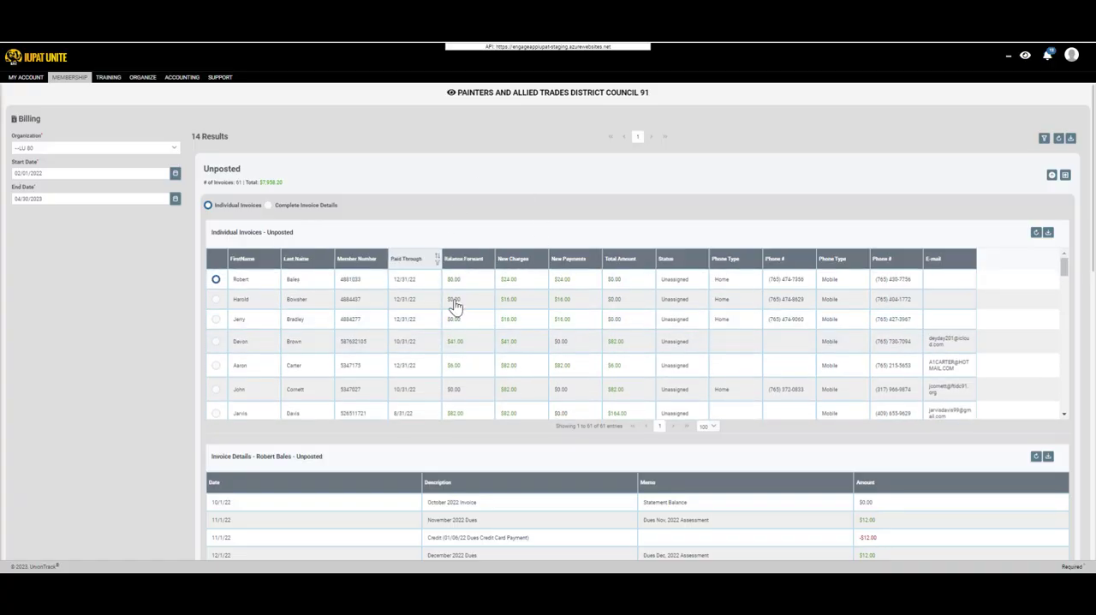
Examine the invoice details of several members in the unposted batch, selecting their individual invoices one after another.
click(216, 300)
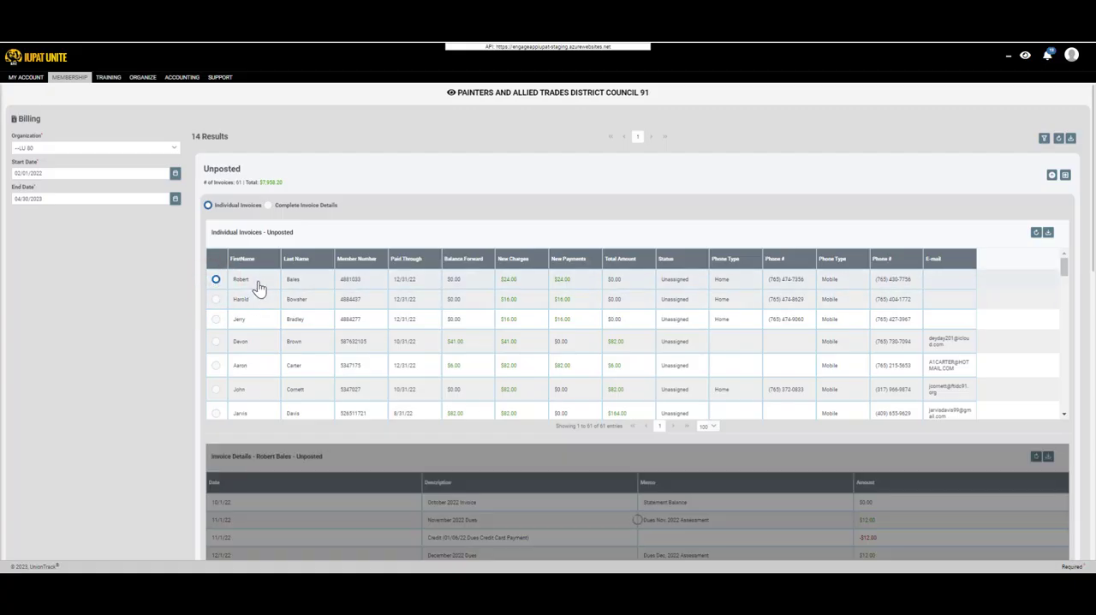
scroll(186, 369, down, 1)
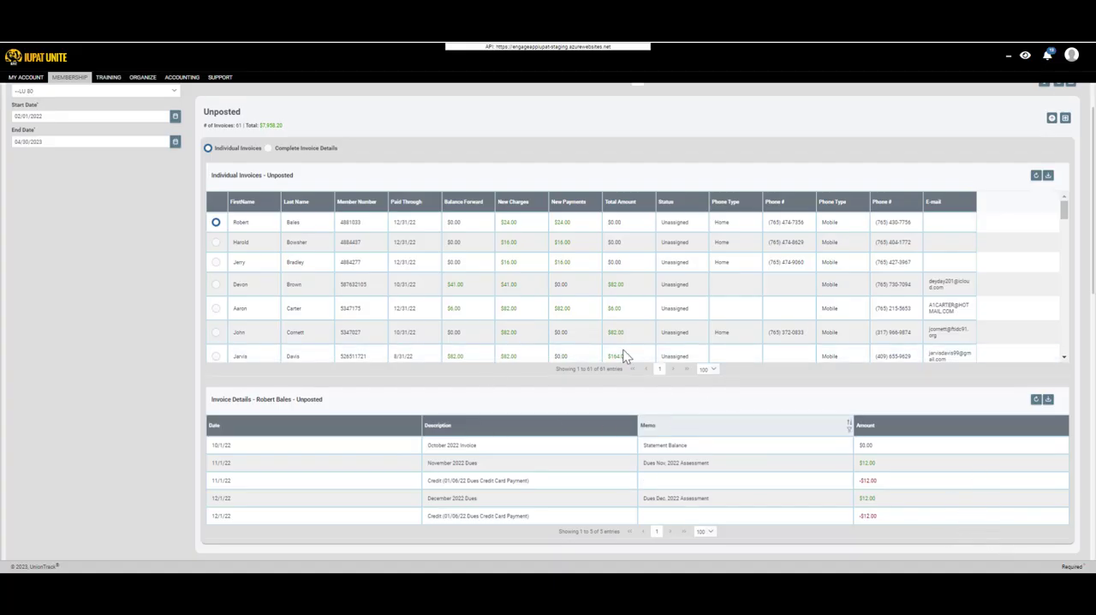
click(215, 243)
scroll(216, 265, down, 2)
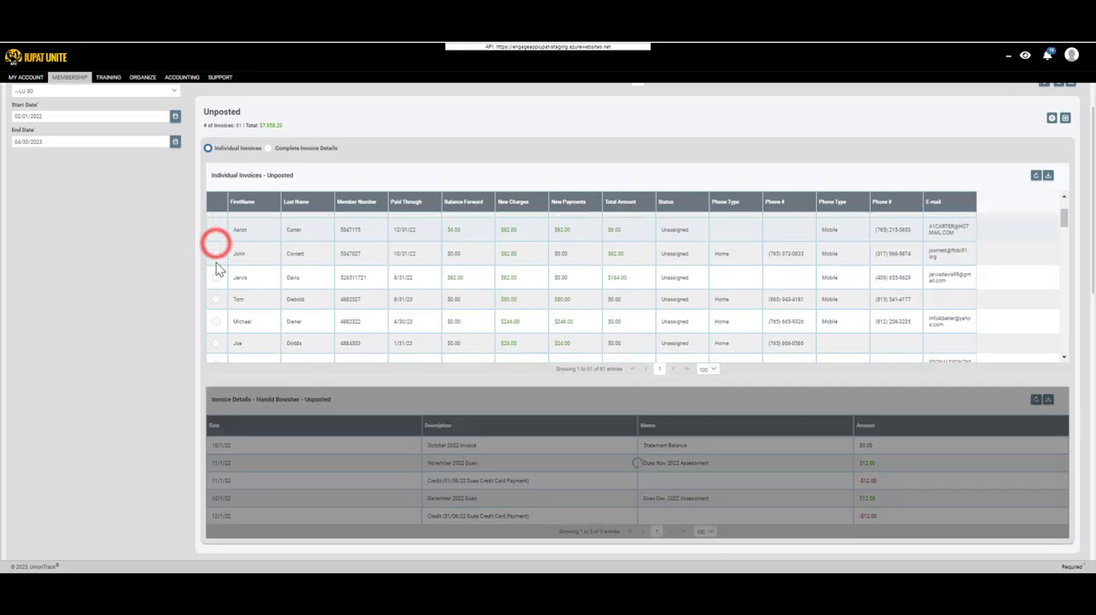
scroll(216, 260, down, 3)
click(218, 232)
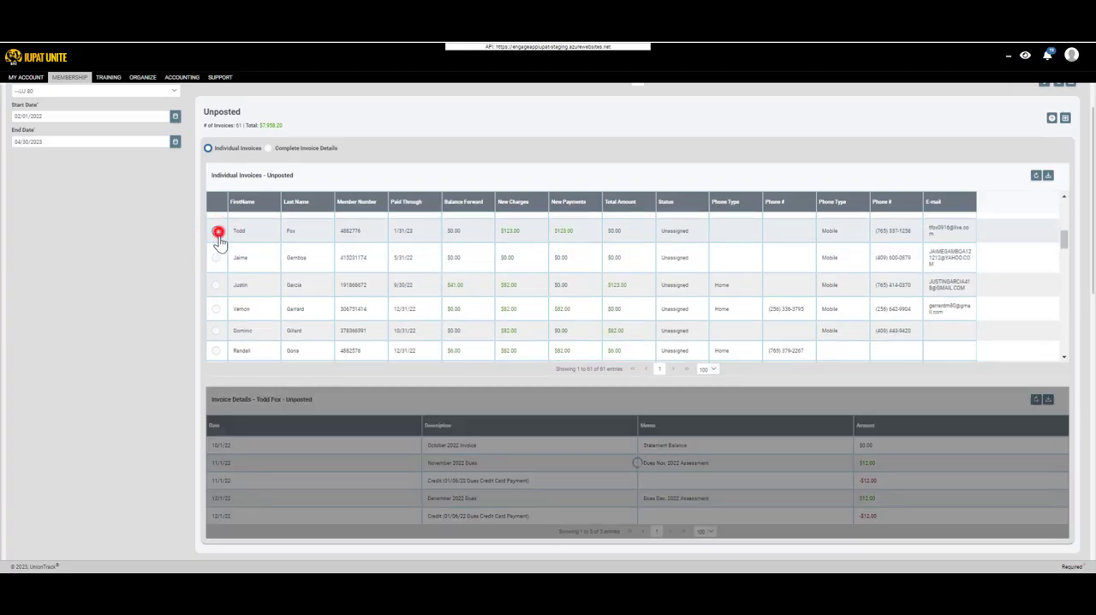
scroll(391, 267, up, 5)
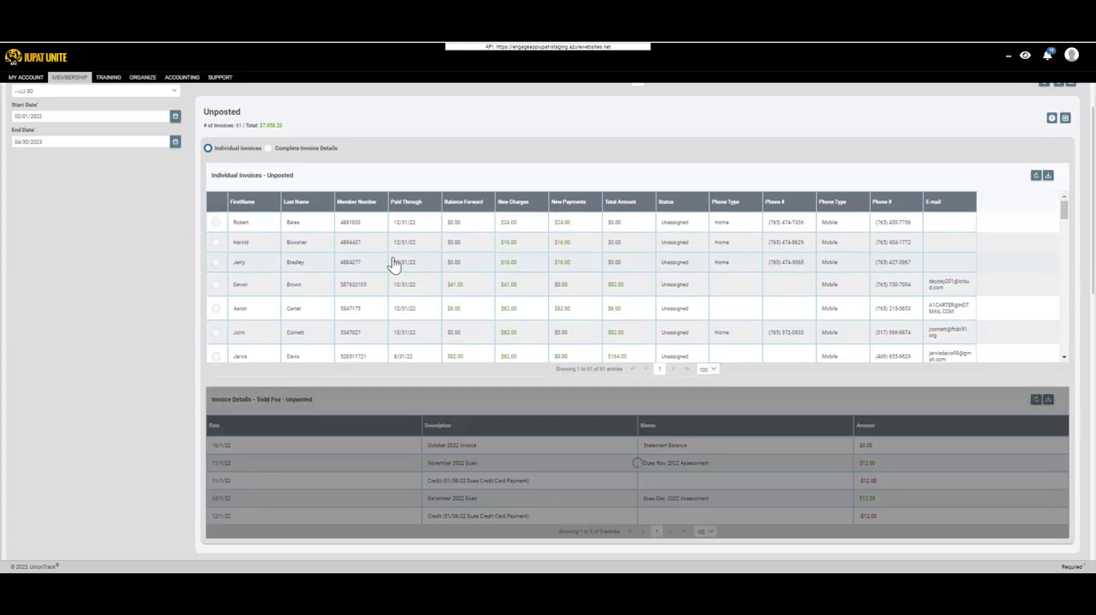
scroll(384, 228, up, 2)
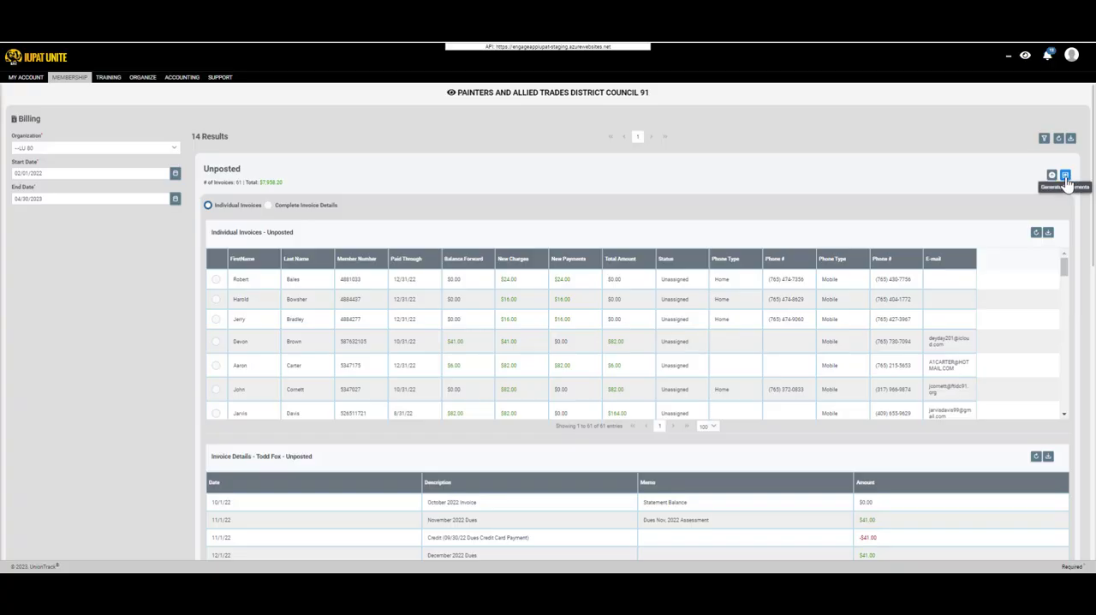
Start generating statements for the unposted batch with transaction cutoff period 1/2023 and invoice date 01/01/2023.
click(1065, 177)
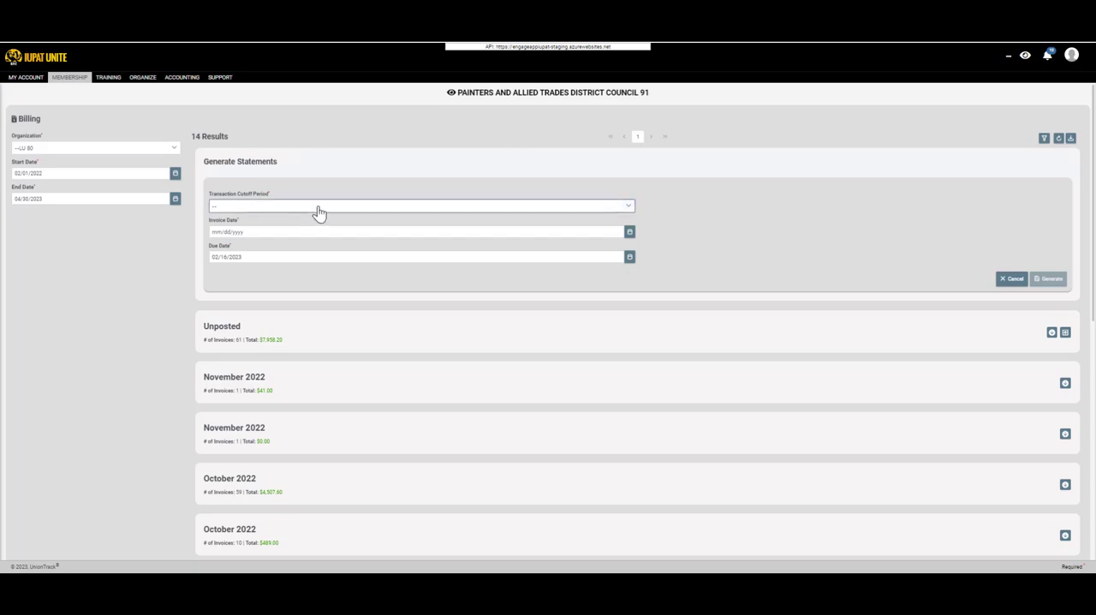
click(270, 206)
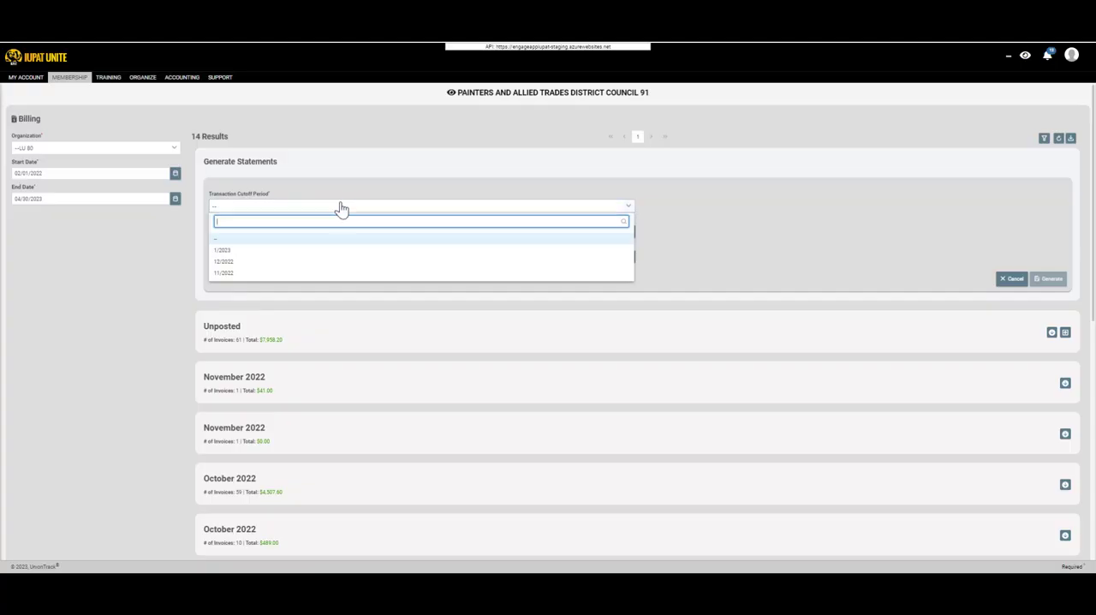
click(280, 253)
click(227, 209)
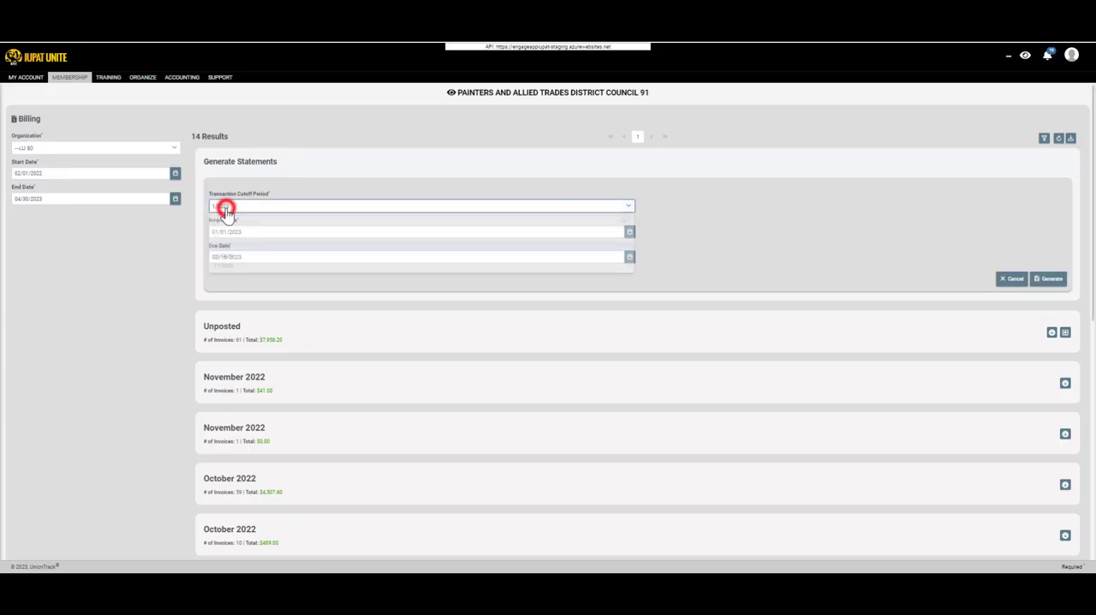
click(300, 180)
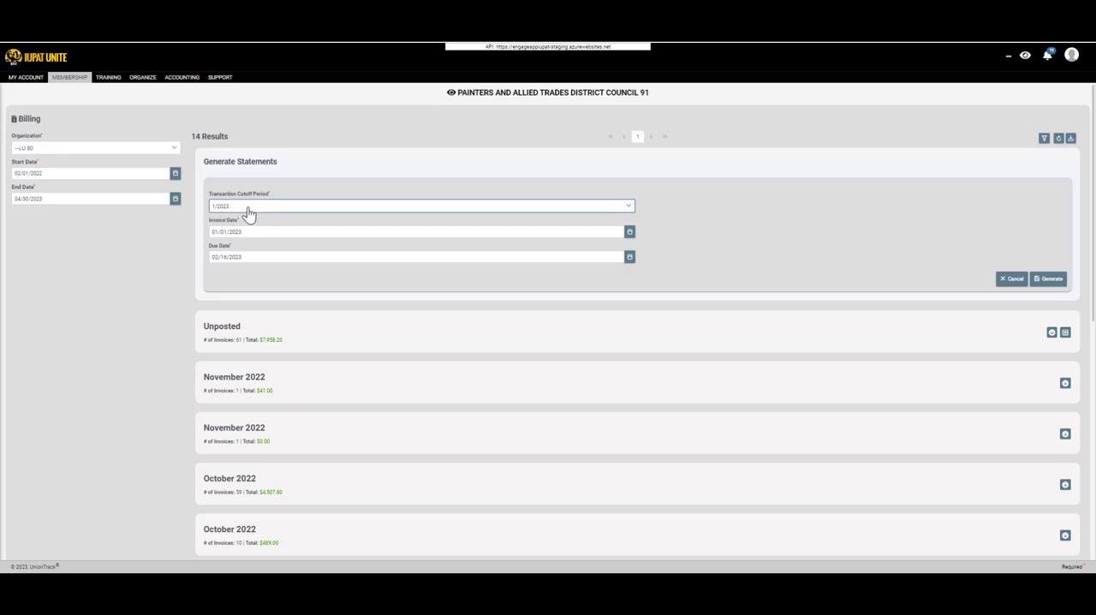
click(251, 231)
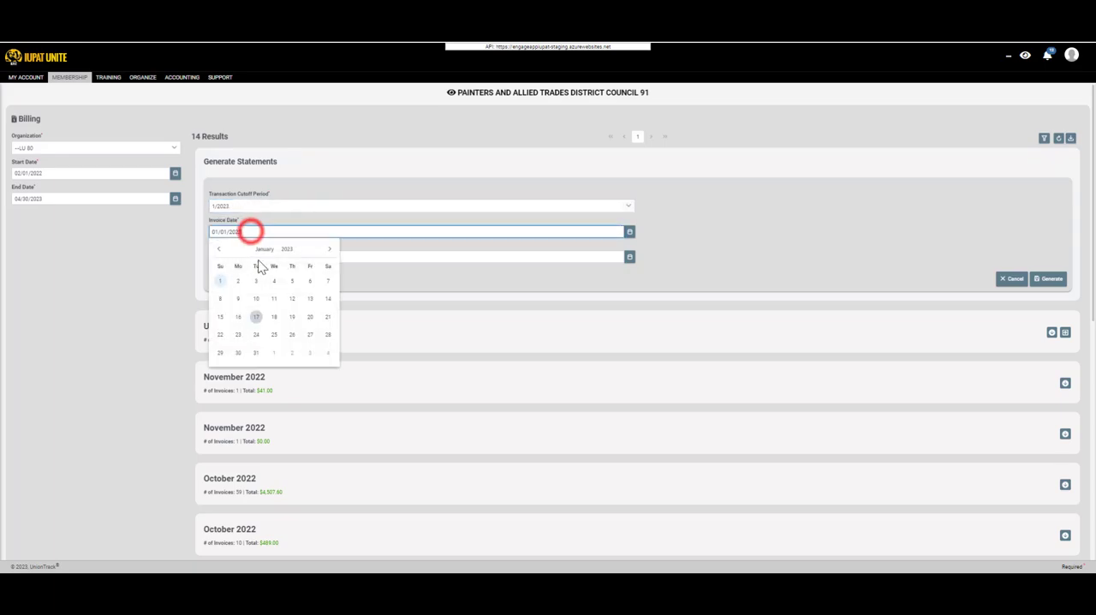
click(219, 283)
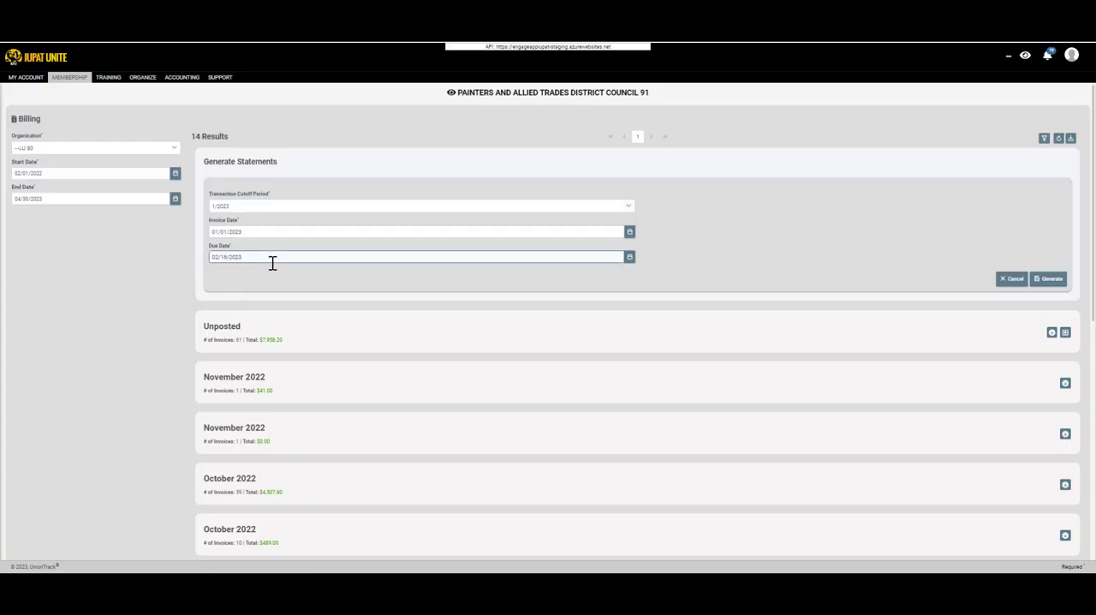
Set the statements' due date to 02/28/2023 and generate them.
click(275, 259)
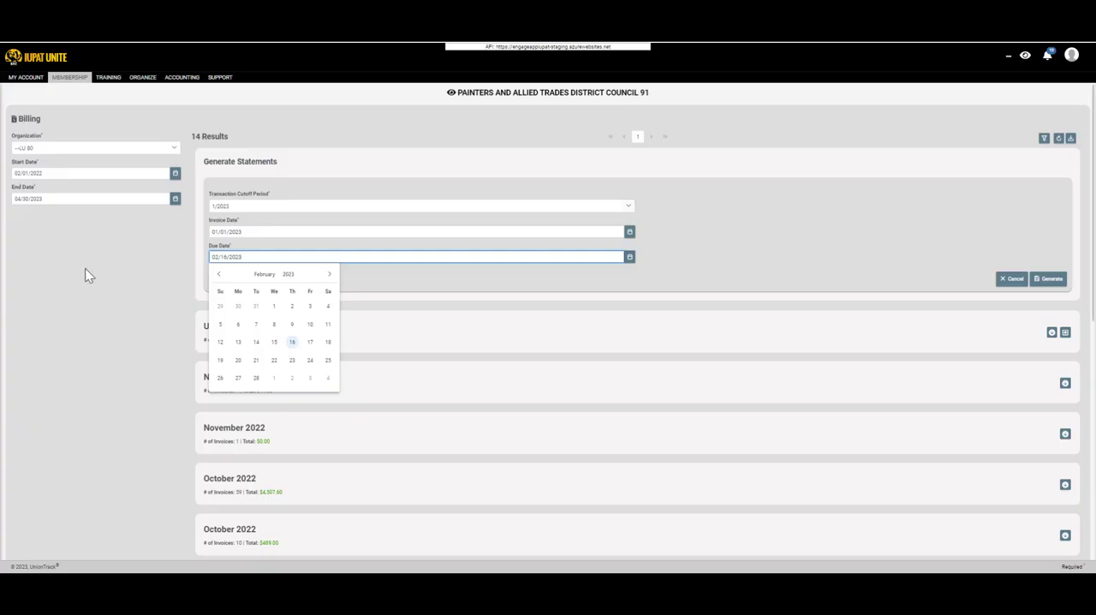
click(173, 284)
click(254, 258)
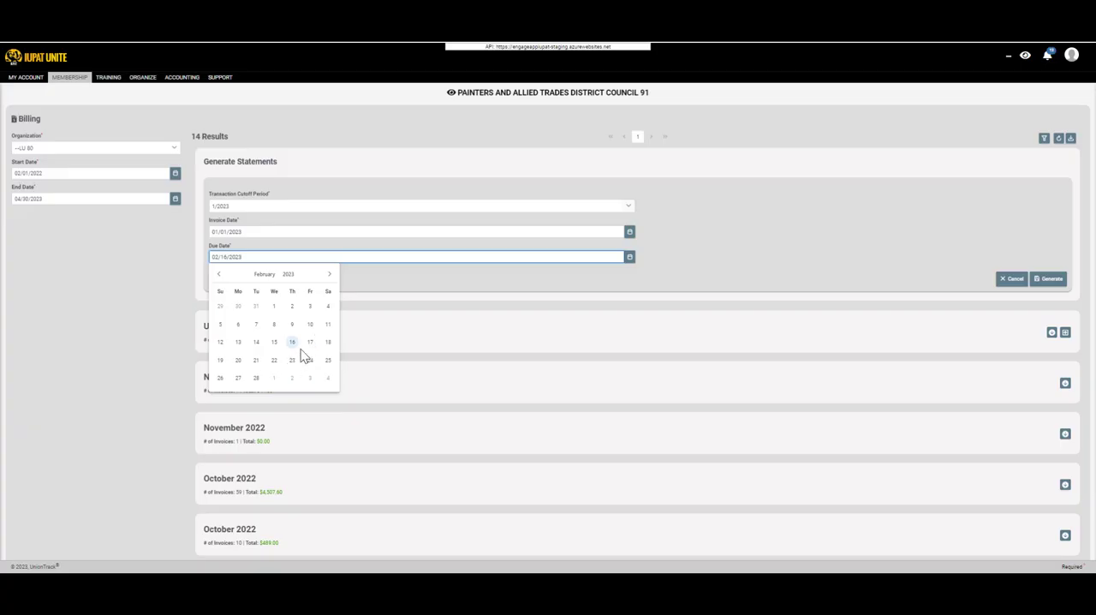
click(262, 375)
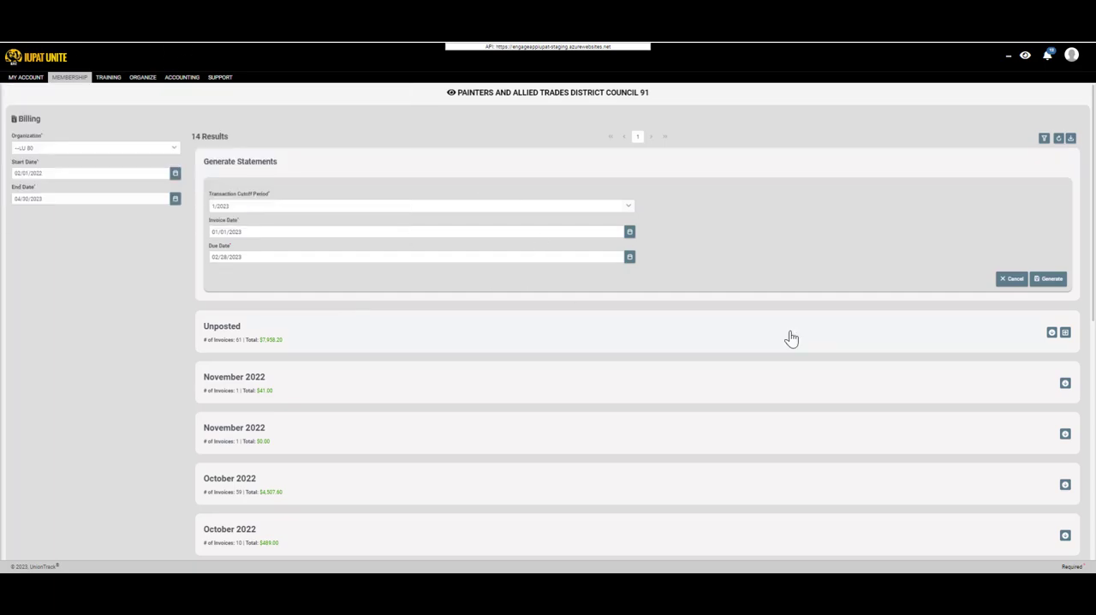
click(1058, 281)
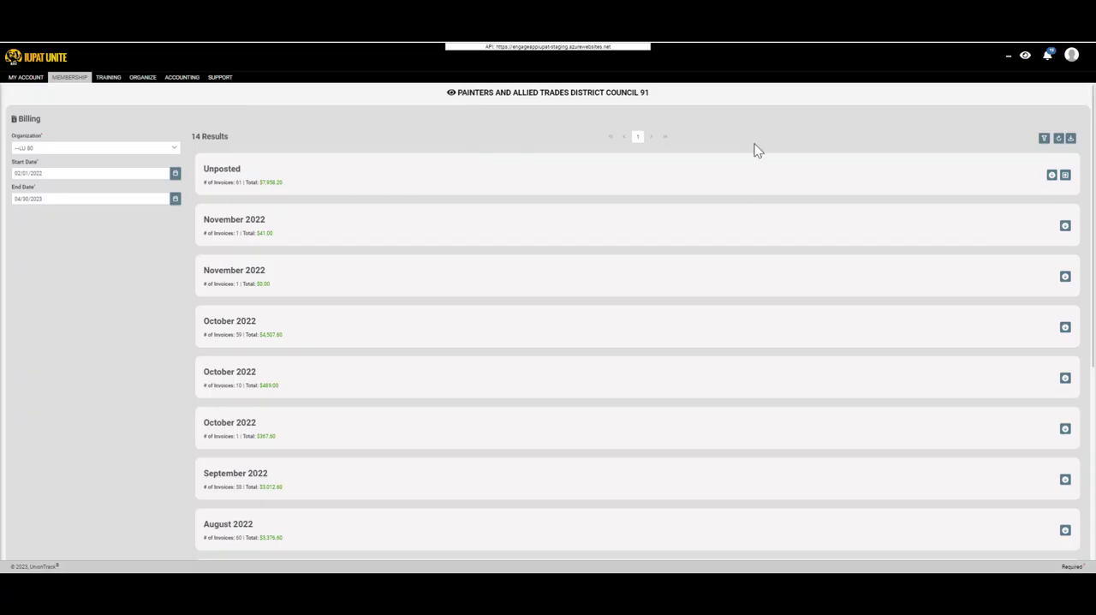
Refresh the billing results and expand the January 2023 batch.
click(1058, 138)
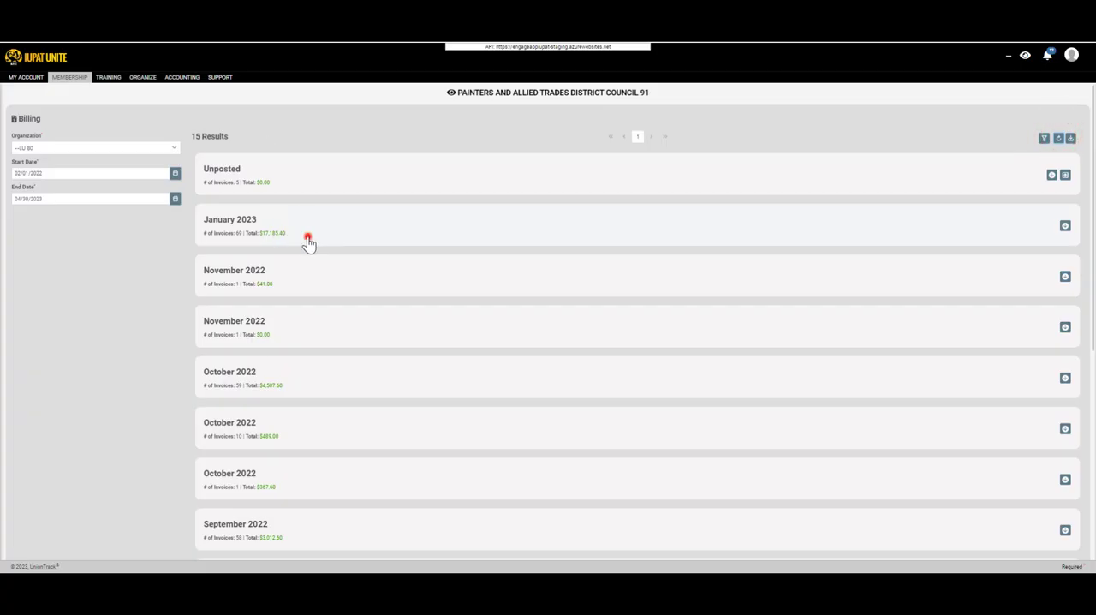
click(307, 240)
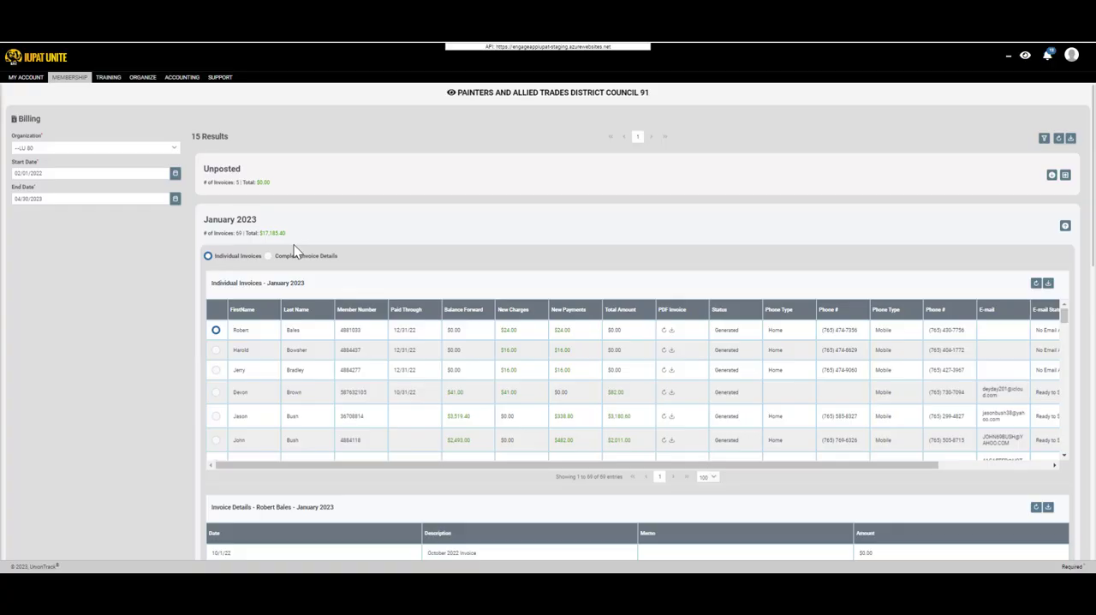
scroll(321, 220, down, 1)
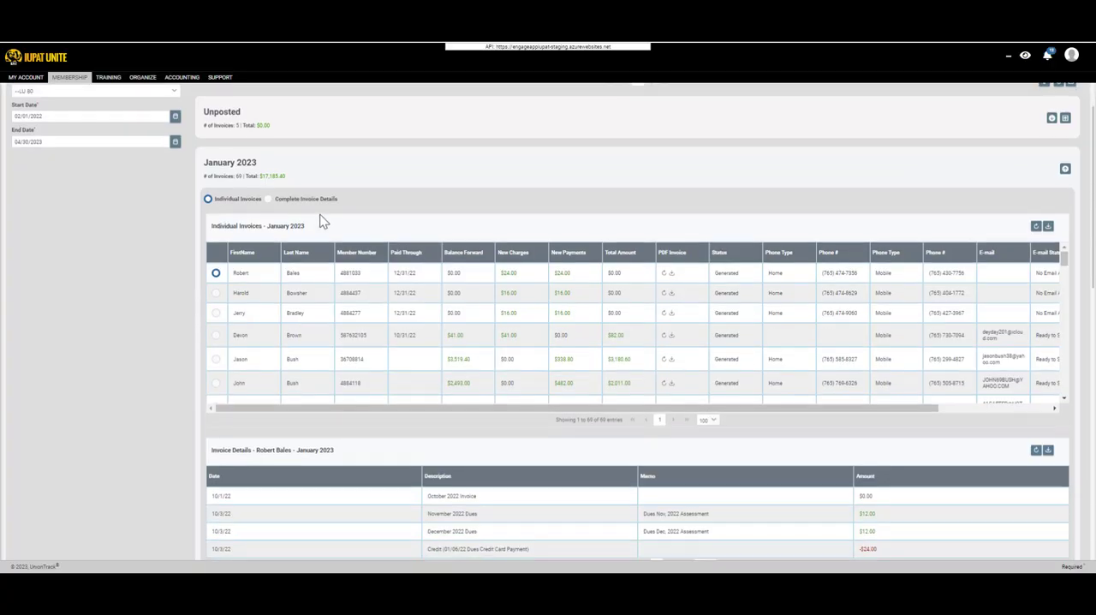
scroll(322, 221, up, 1)
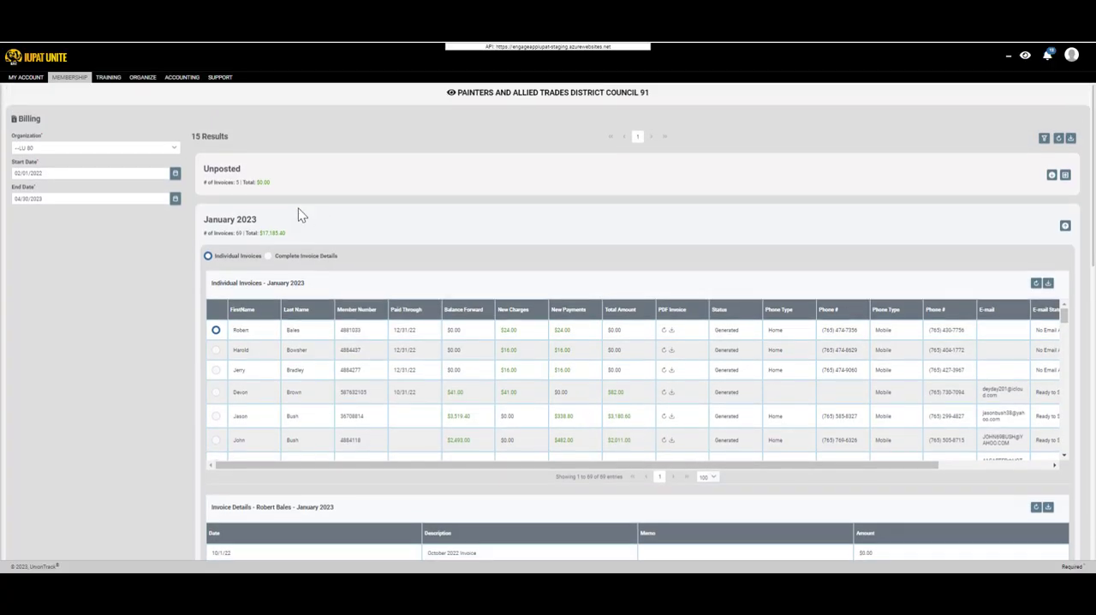
Look through the individual invoices of the January 2023 batch down to the last member and back to the first.
scroll(448, 367, down, 5)
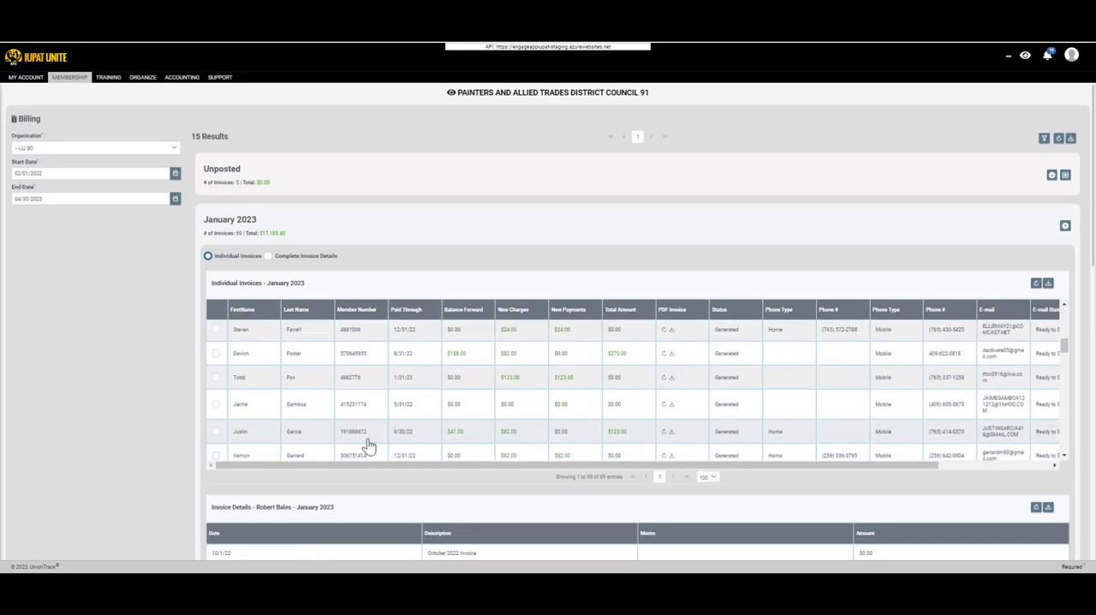
scroll(368, 445, down, 10)
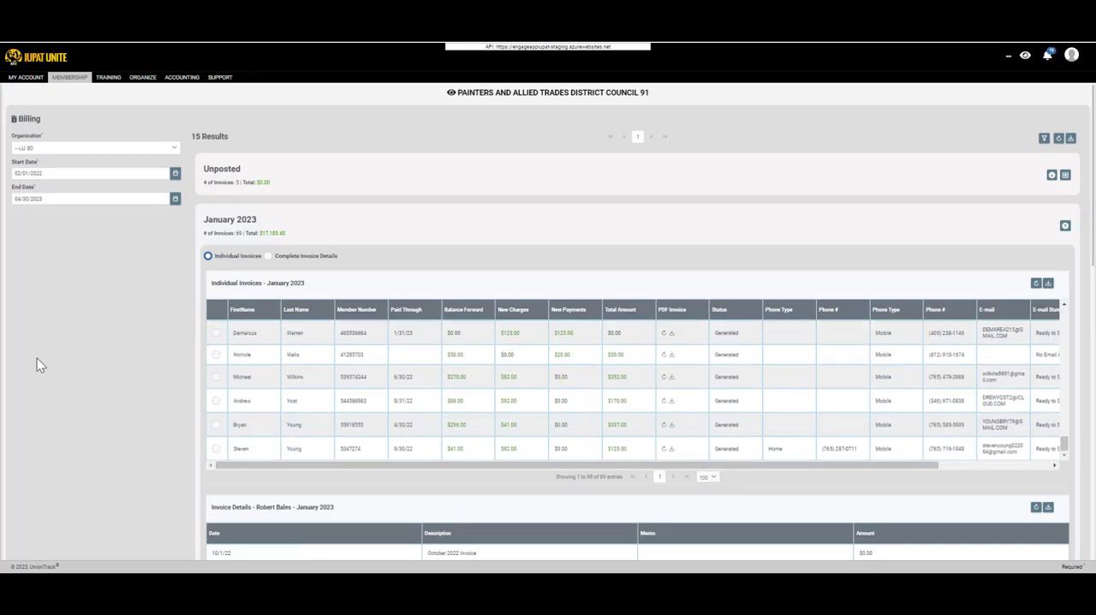
scroll(66, 384, down, 1)
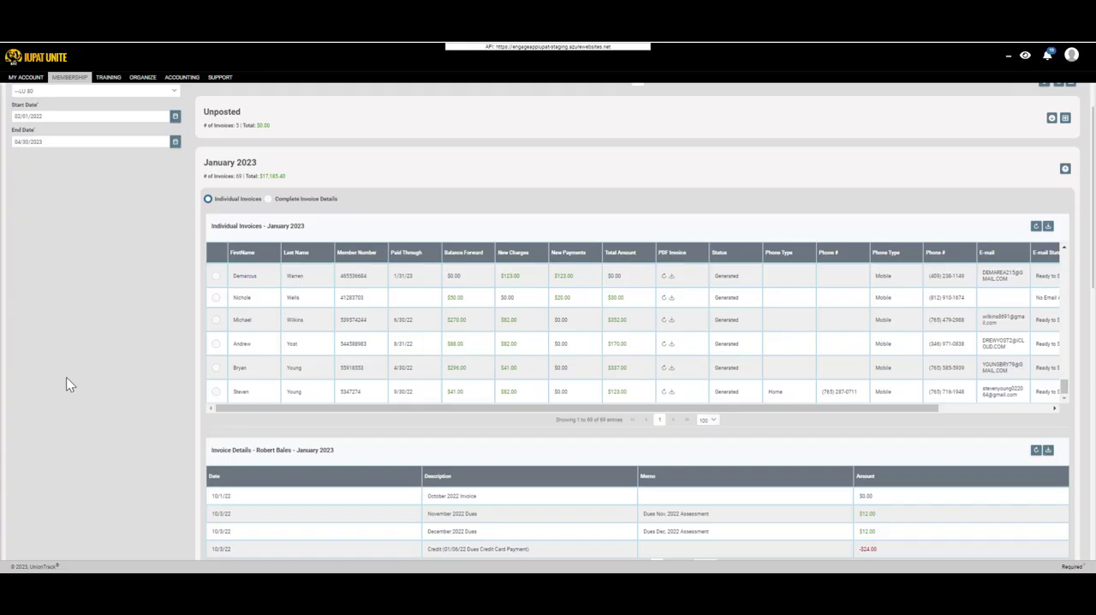
scroll(177, 343, down, 1)
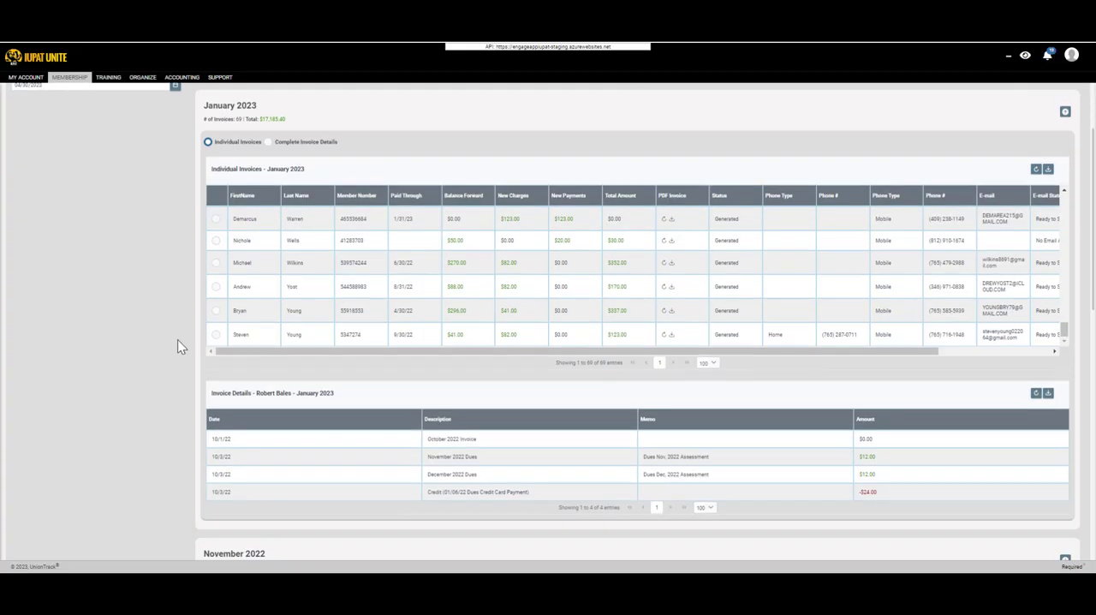
scroll(162, 364, up, 3)
scroll(245, 301, up, 5)
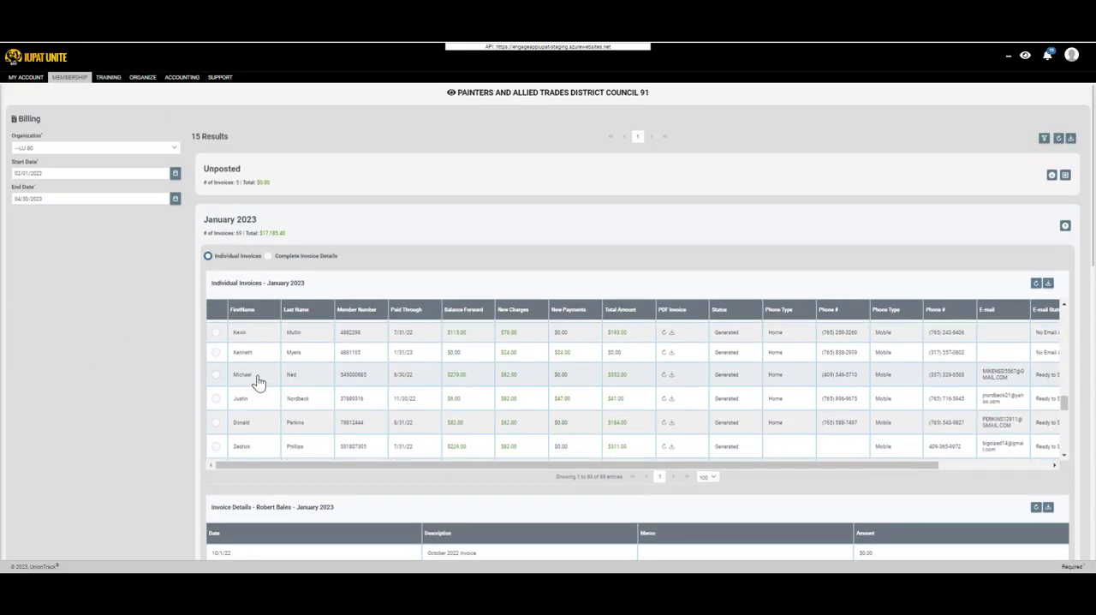
scroll(257, 376, up, 5)
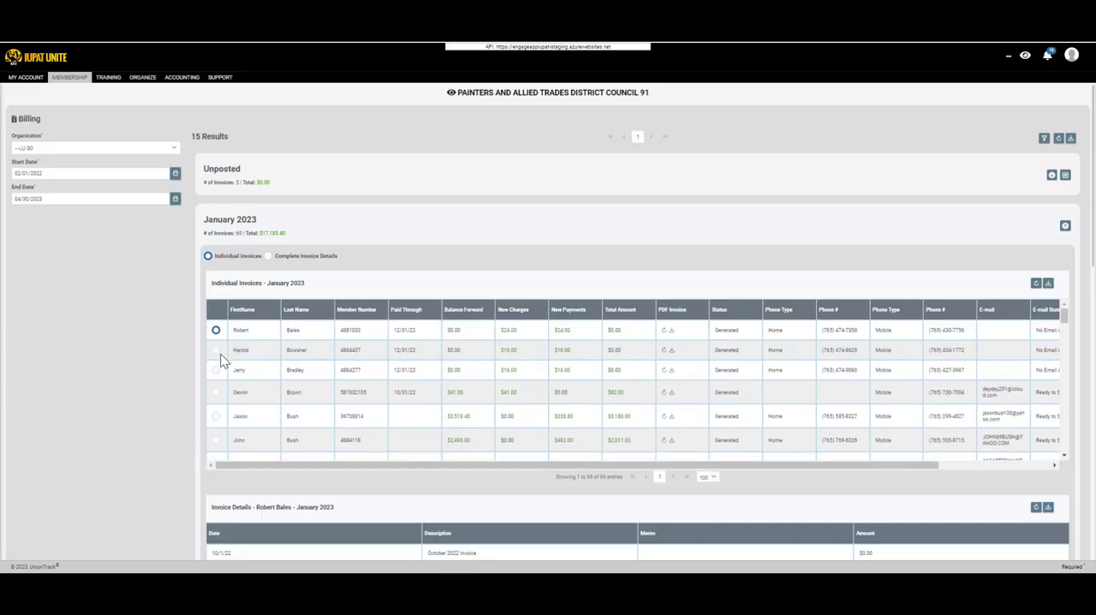
Show the second listed member's January 2023 invoice details, view that member's PDF invoice and close it.
click(216, 350)
scroll(257, 428, down, 1)
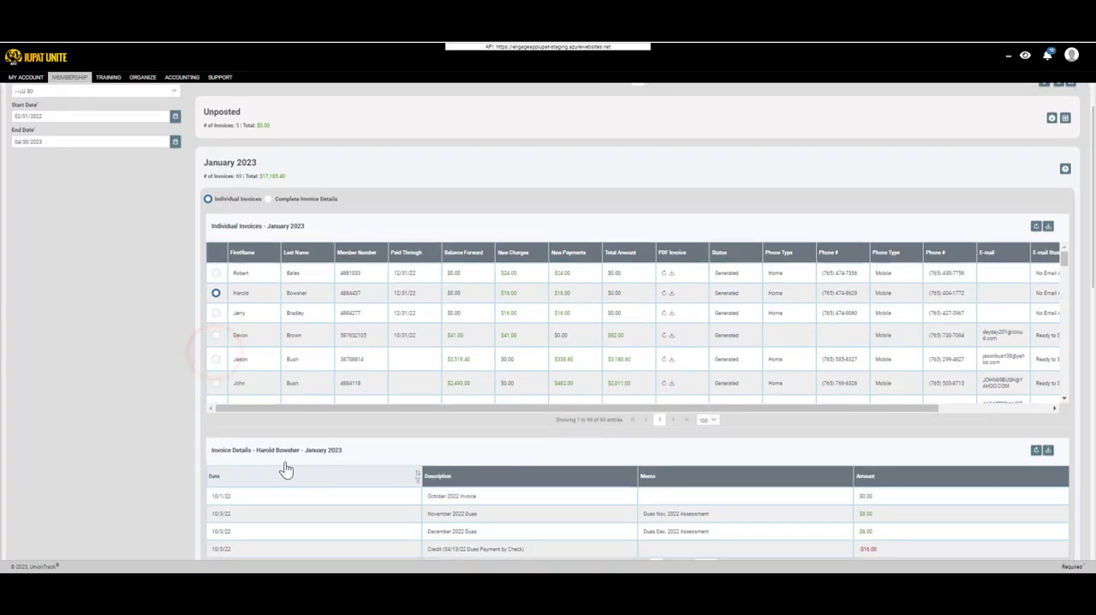
click(673, 296)
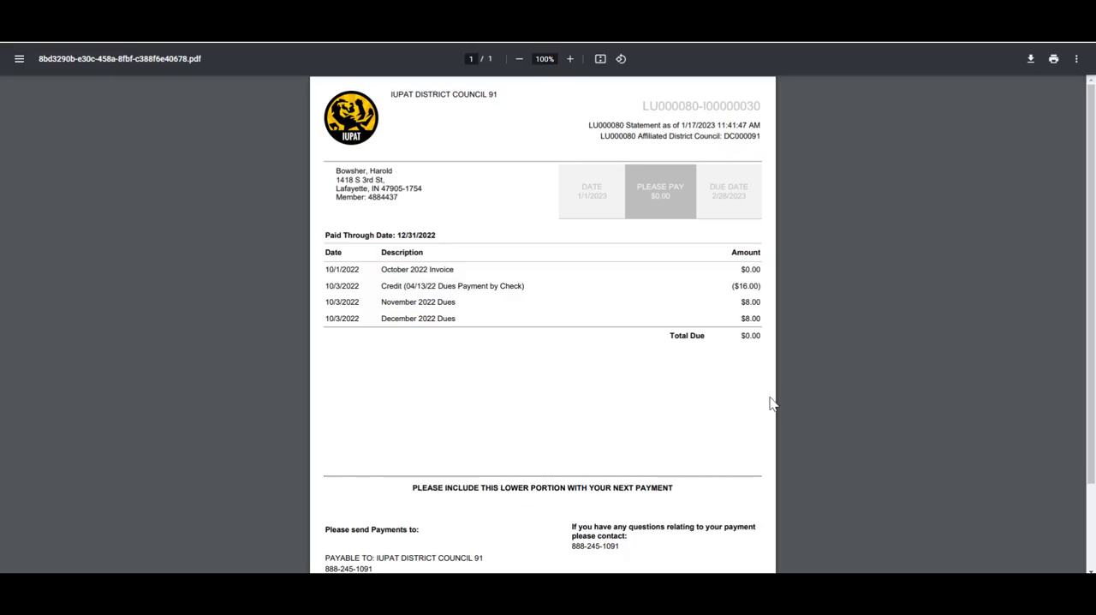
key(ctrl+w)
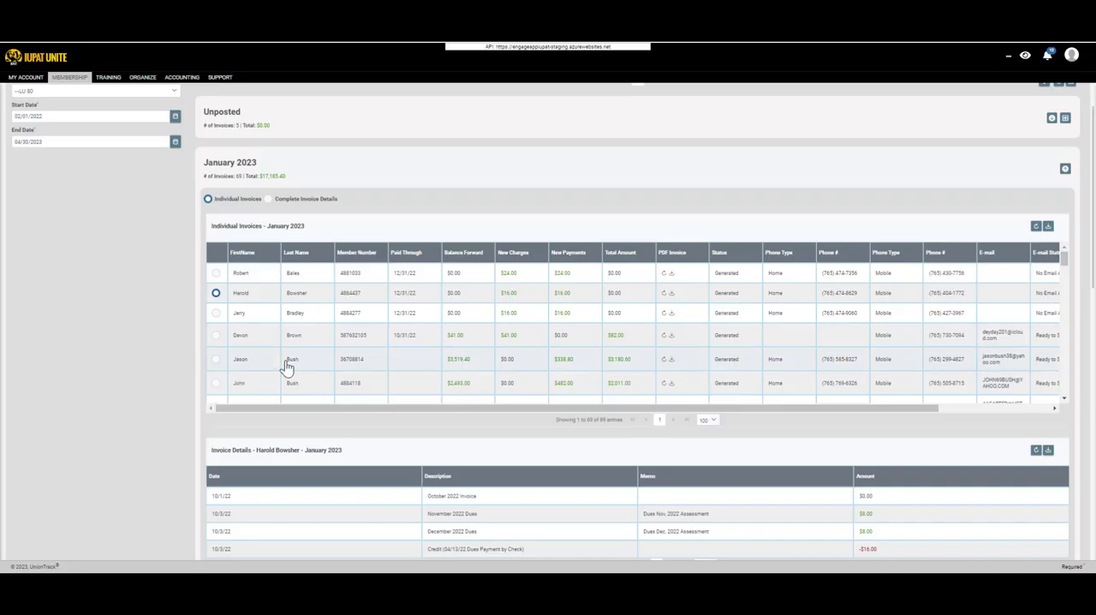
Open the Delivery page in the Collect section of Accounting.
scroll(280, 368, down, 1)
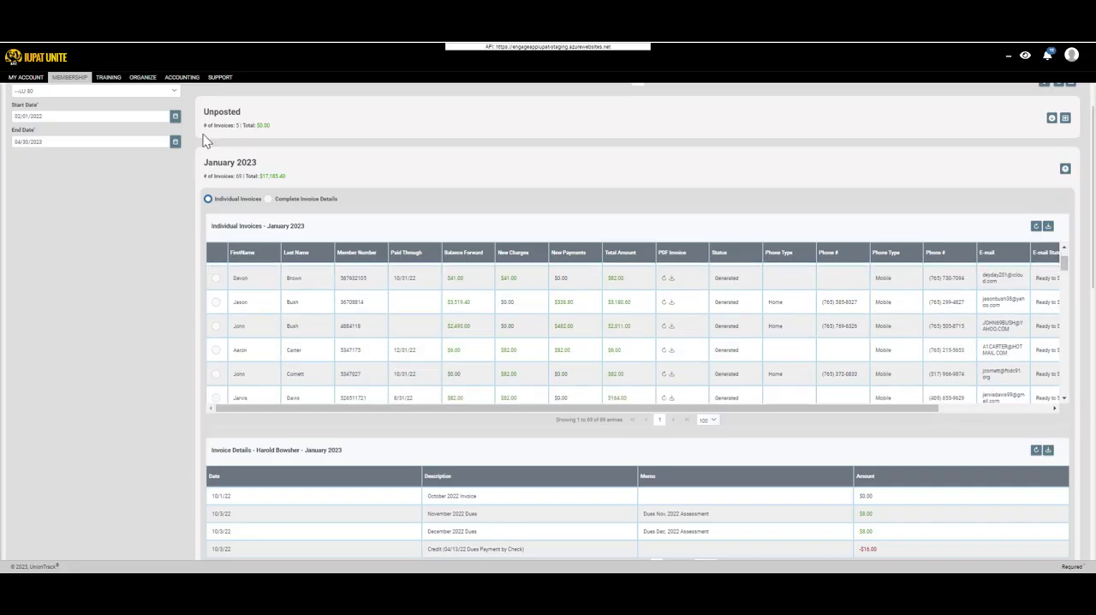
click(173, 78)
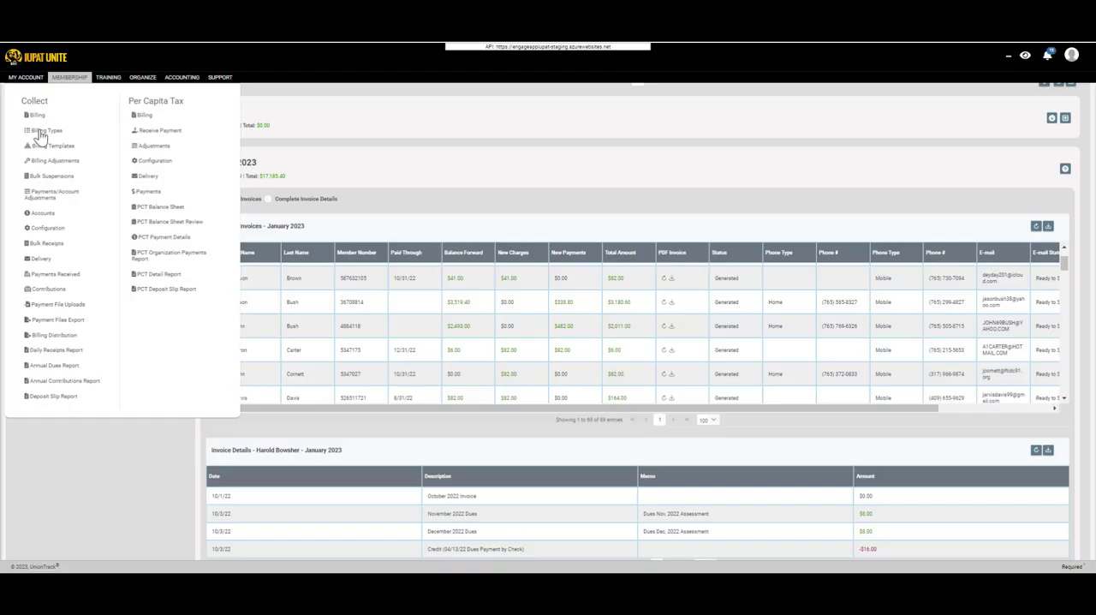
click(72, 258)
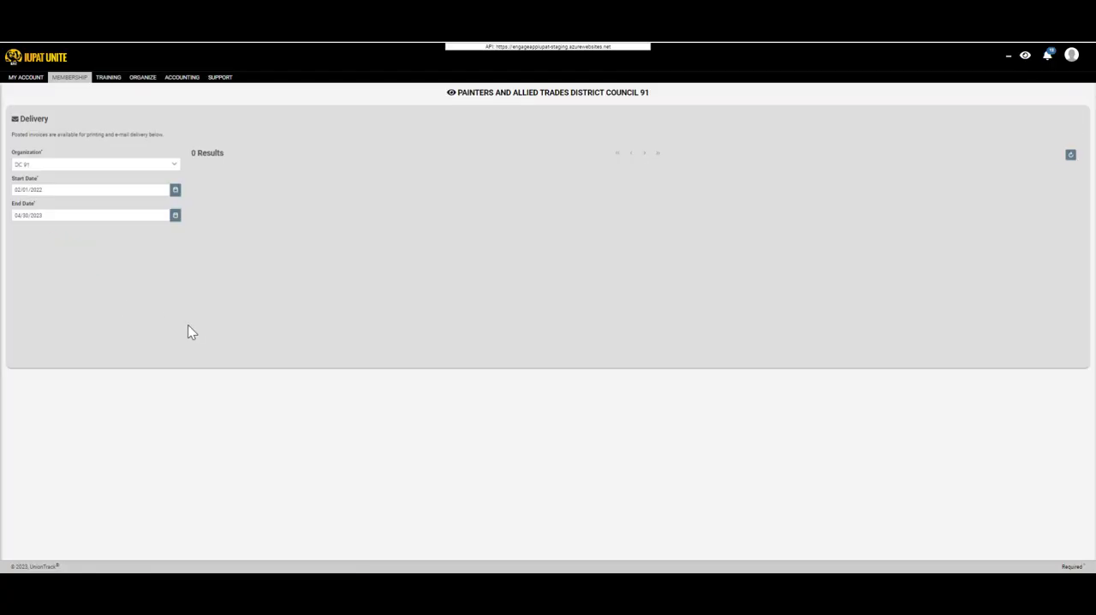
Set the delivery organization to LU 80 and expand the January 2023 batch to look through its individual invoices.
click(113, 165)
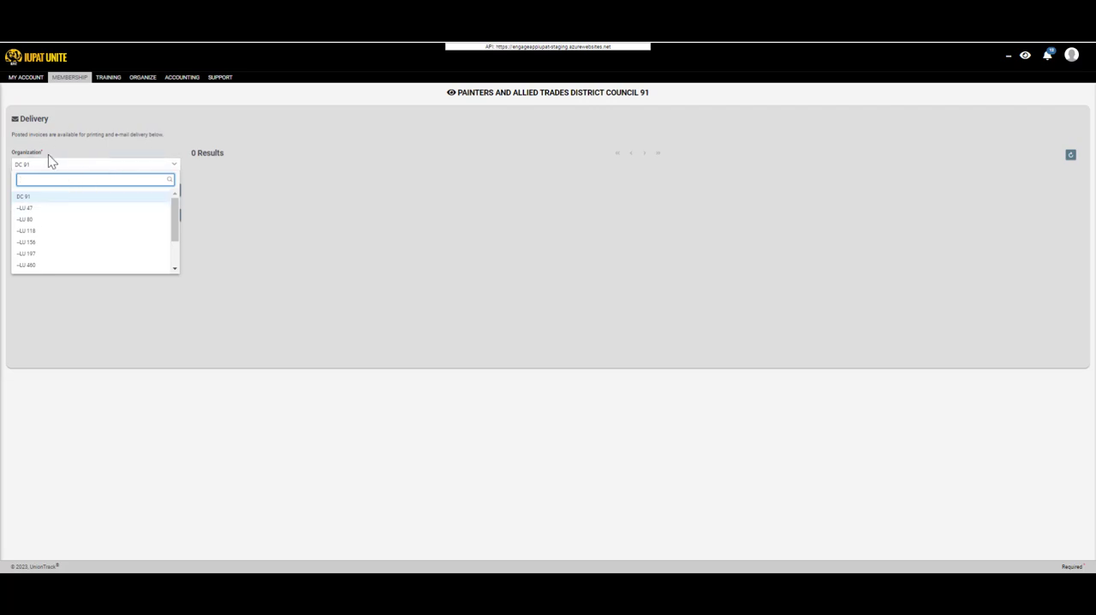
click(49, 220)
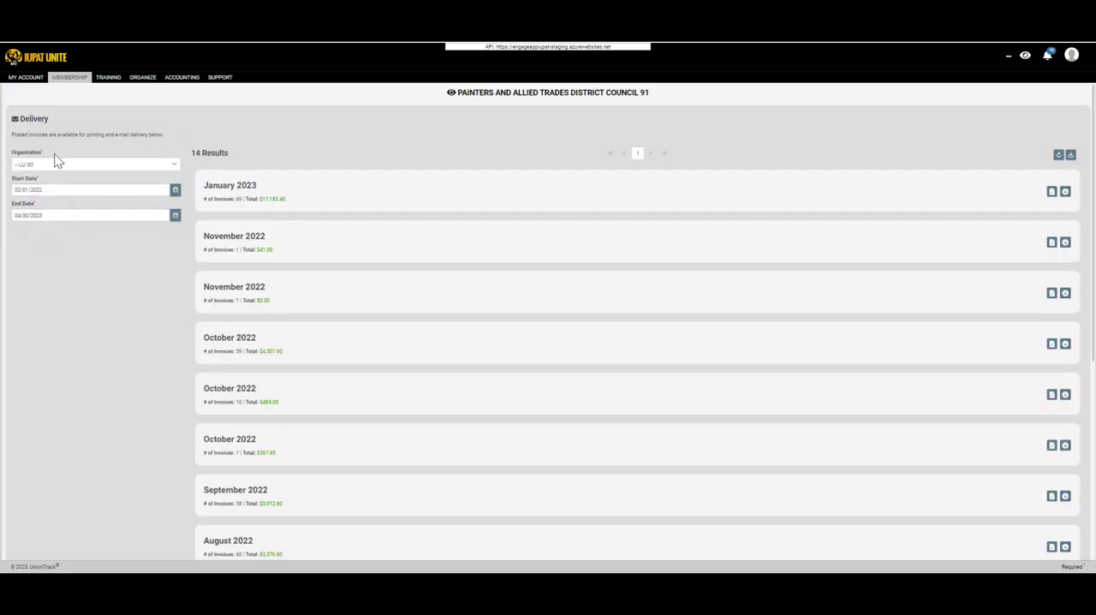
click(251, 194)
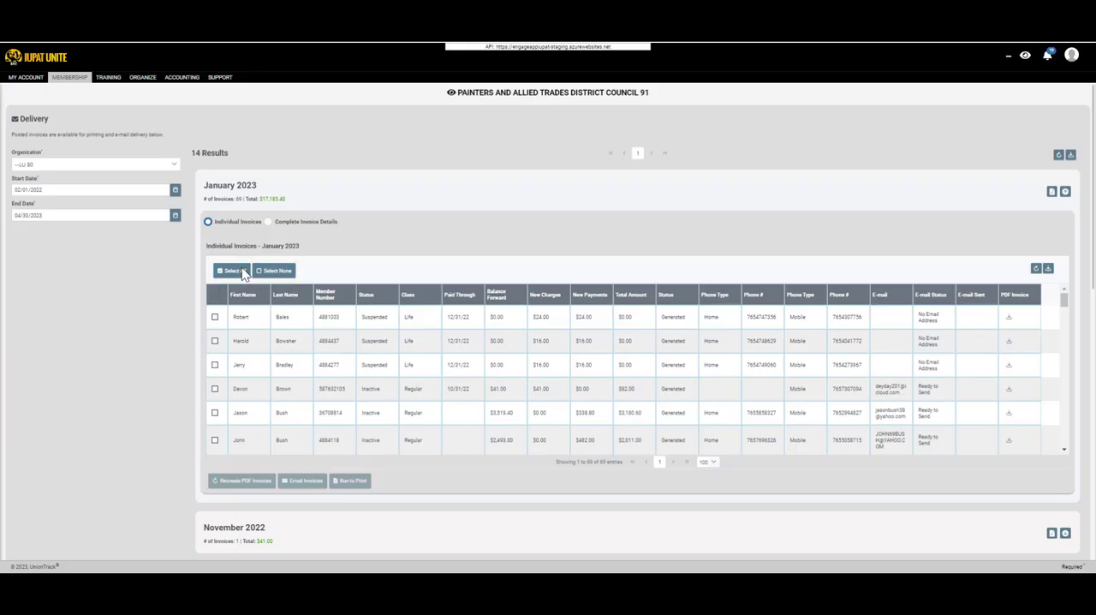
scroll(393, 424, down, 5)
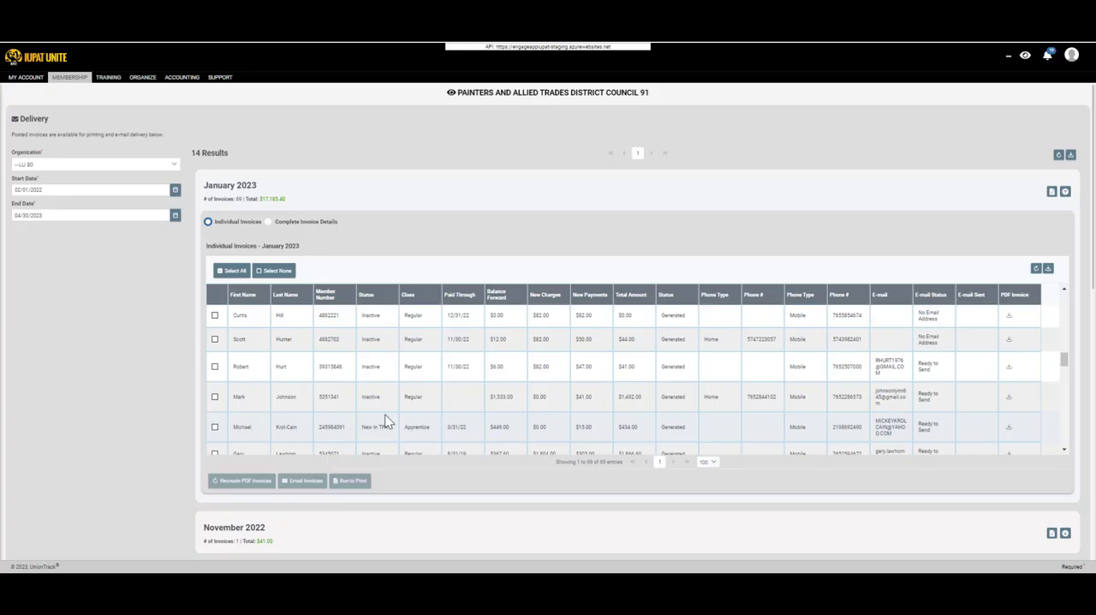
scroll(385, 420, down, 5)
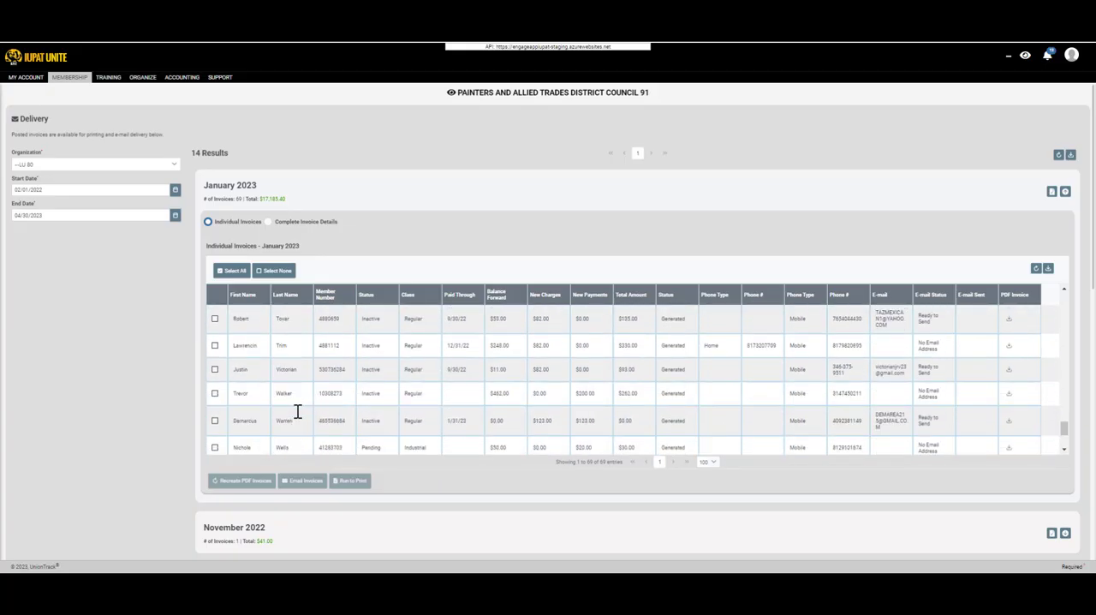
scroll(301, 410, up, 10)
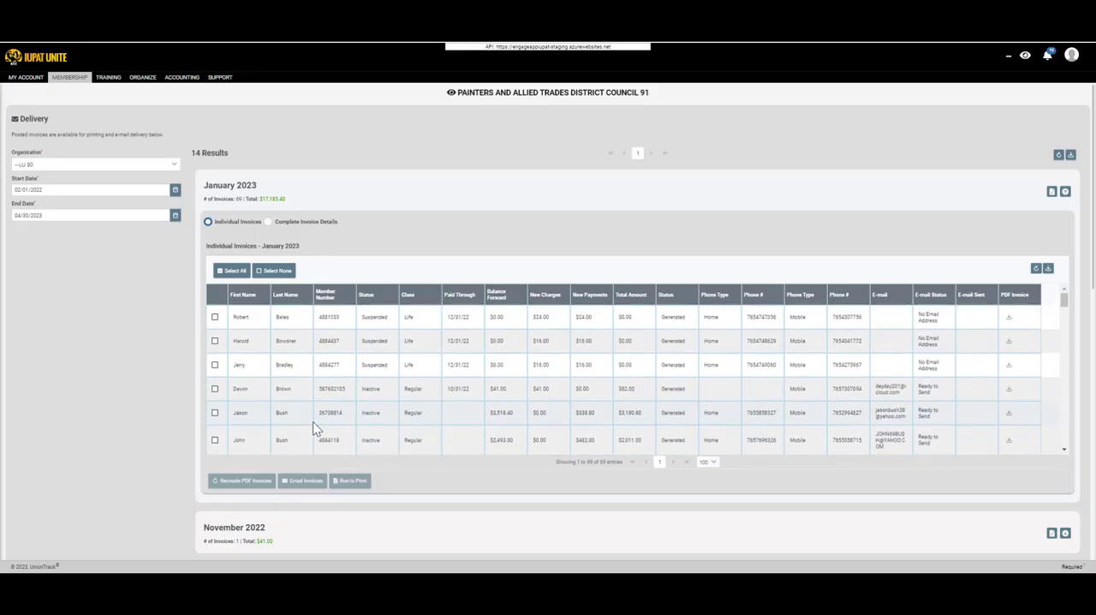
Select all individual invoices in the January 2023 batch, then clear the whole selection.
click(233, 272)
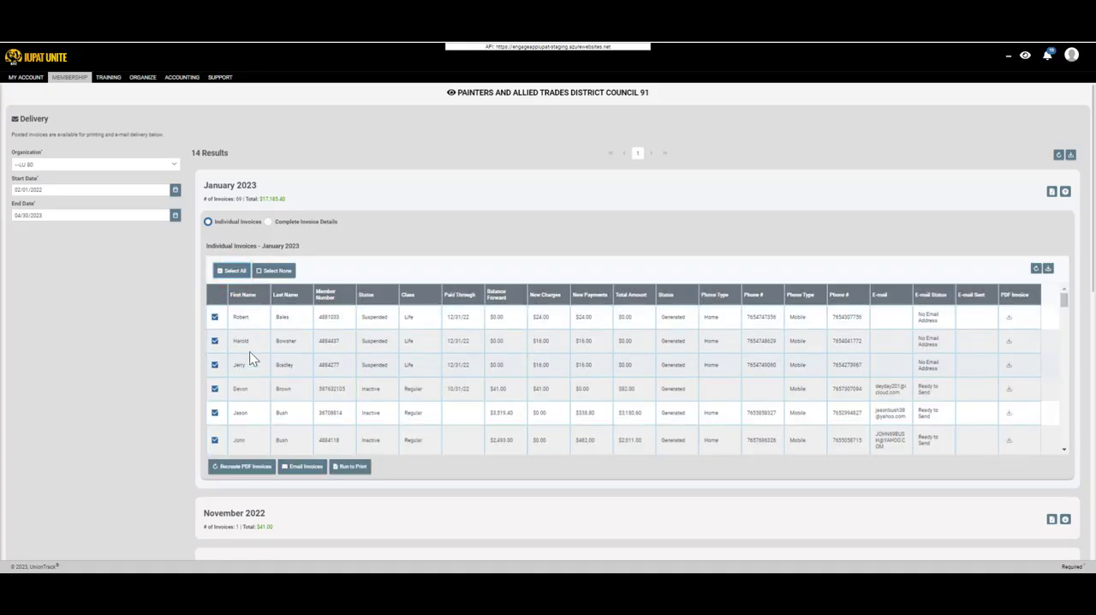
scroll(257, 360, down, 5)
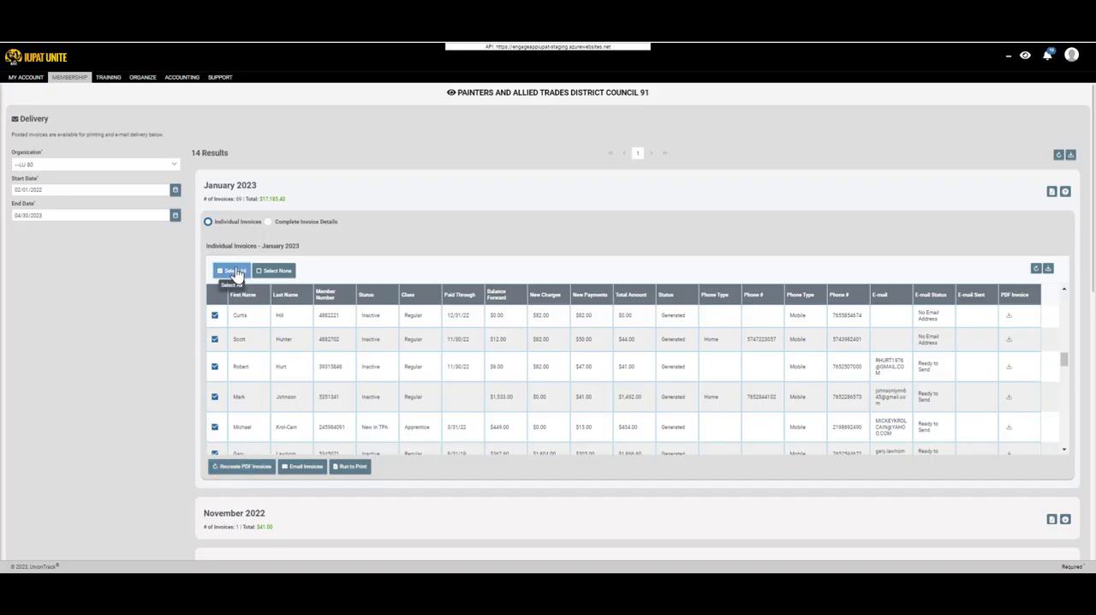
click(274, 271)
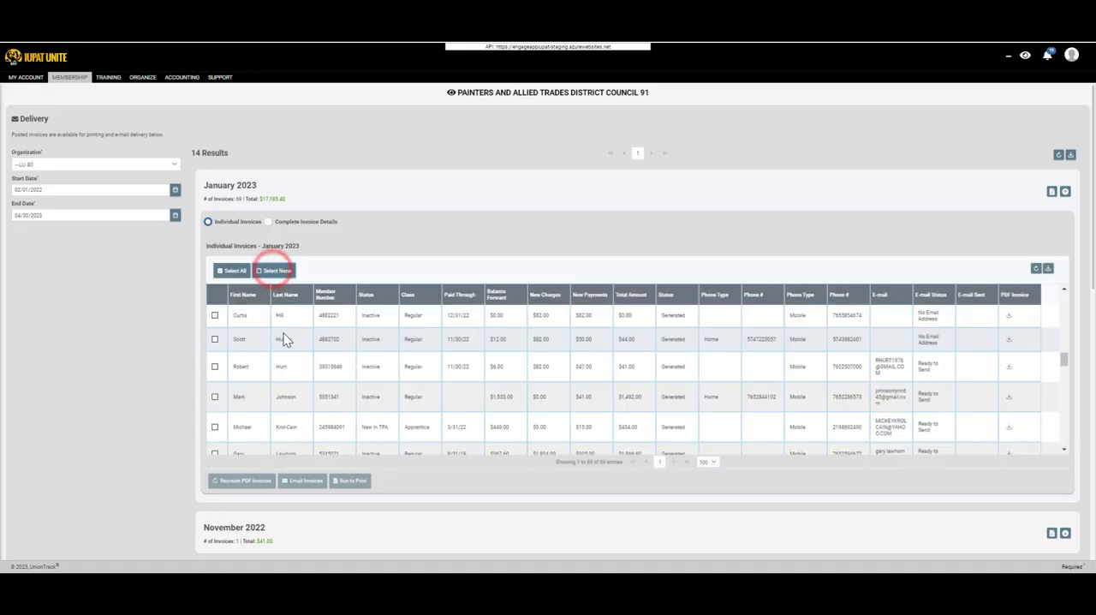